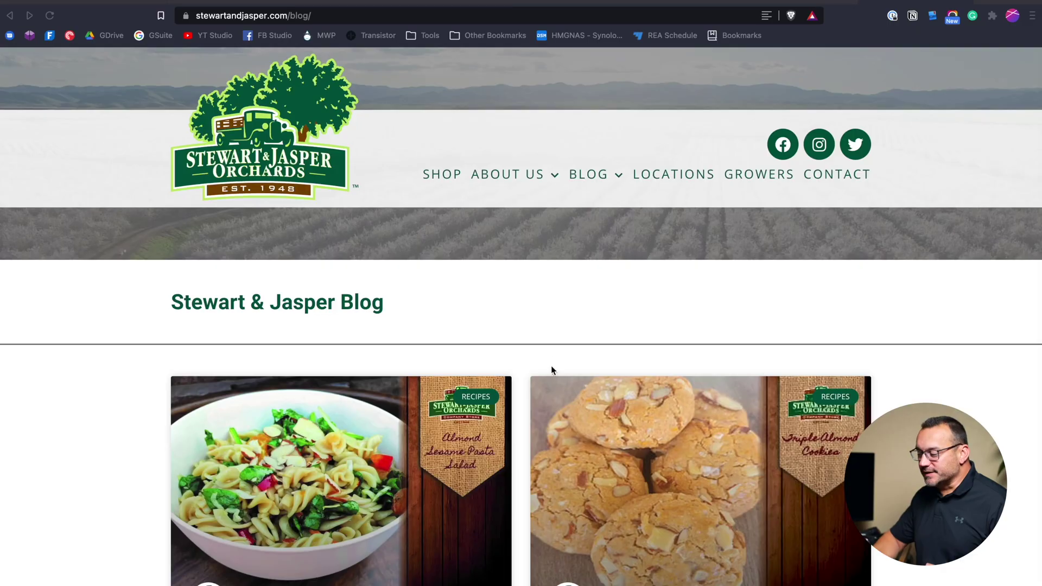
Step: Scroll through the Stewart & Jasper example blog page to review its layout
{"action": "scroll", "coordinate": [535, 341], "scroll_direction": "down", "scroll_amount": 4}
{"action": "scroll", "coordinate": [535, 342], "scroll_direction": "down", "scroll_amount": 3}
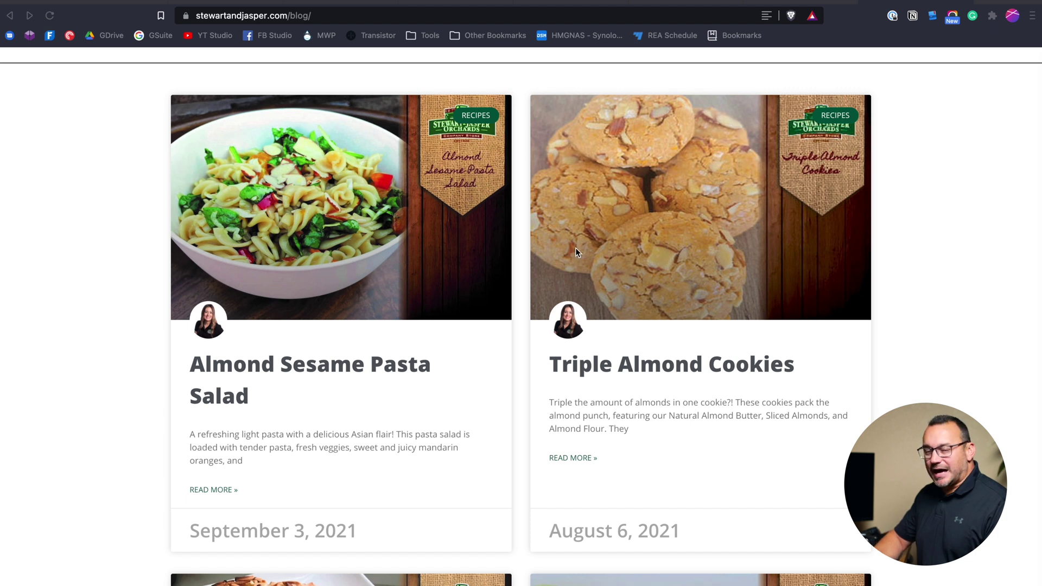
{"action": "scroll", "coordinate": [542, 277], "scroll_direction": "up", "scroll_amount": 1}
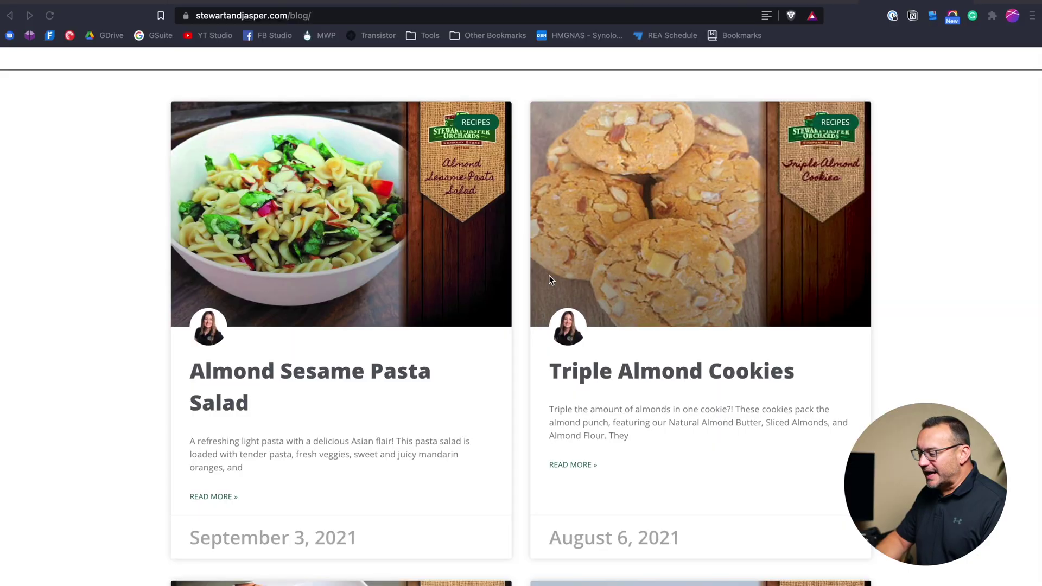
{"action": "scroll", "coordinate": [549, 279], "scroll_direction": "down", "scroll_amount": 10}
{"action": "scroll", "coordinate": [549, 279], "scroll_direction": "up", "scroll_amount": 15}
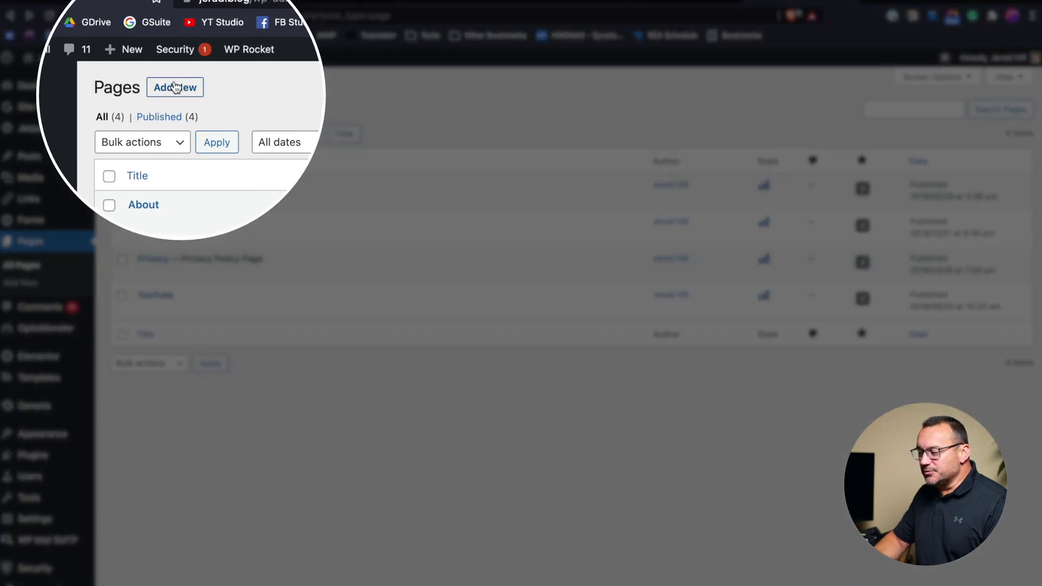
Step: Start a new page from the WordPress Pages list
{"action": "mouse_move", "coordinate": [21, 157]}
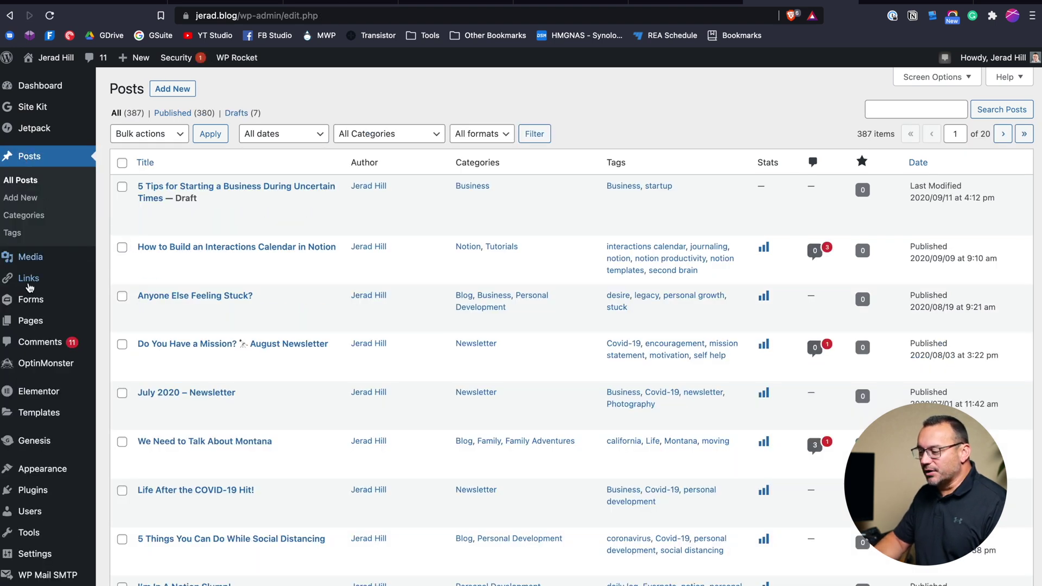
{"action": "left_click", "coordinate": [27, 322]}
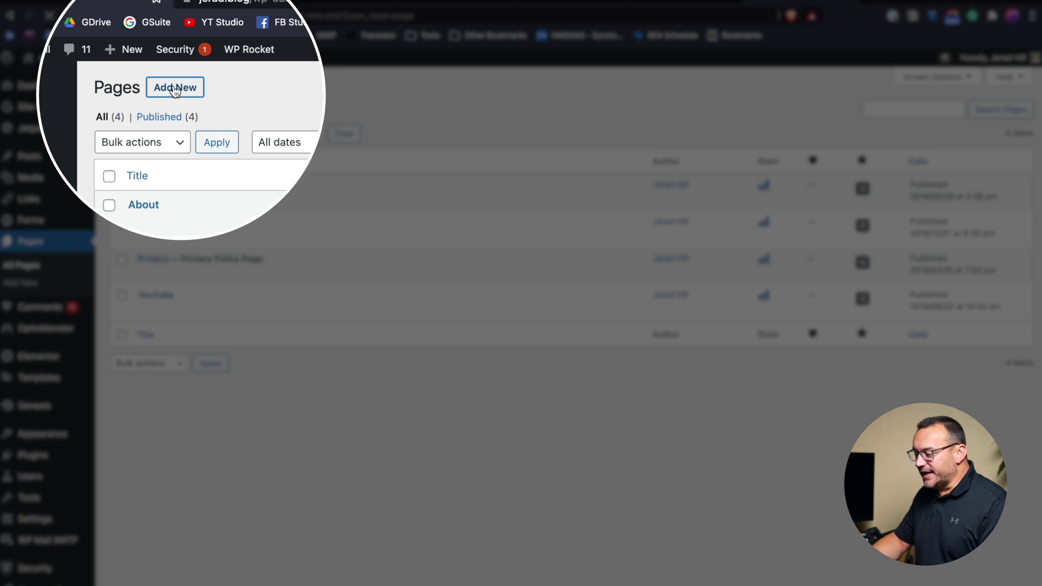
{"action": "left_click", "coordinate": [175, 89]}
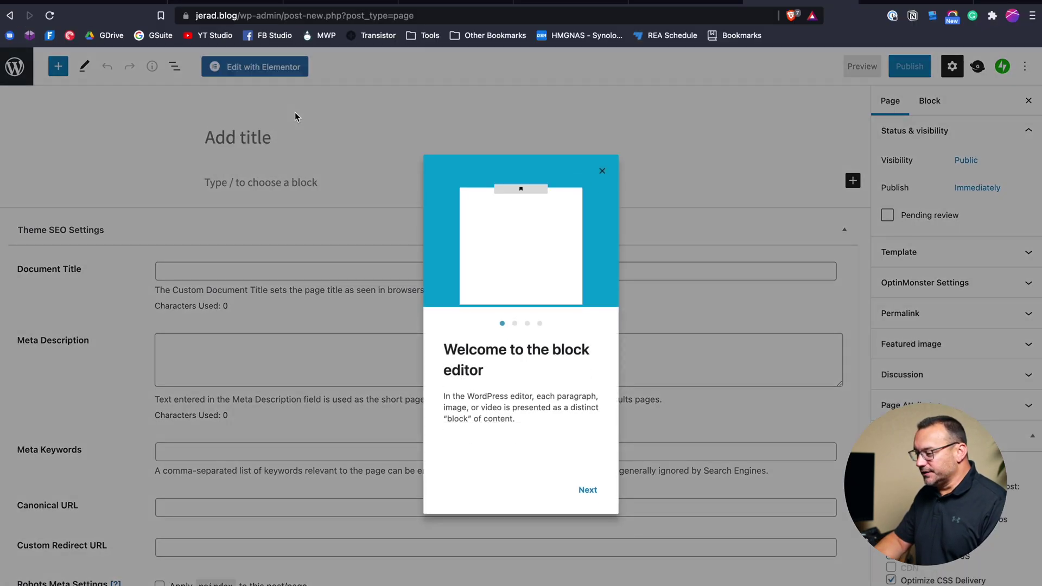
Step: Title the new page 'Blog' and set its template to Elementor Full Width
{"action": "left_click", "coordinate": [257, 136]}
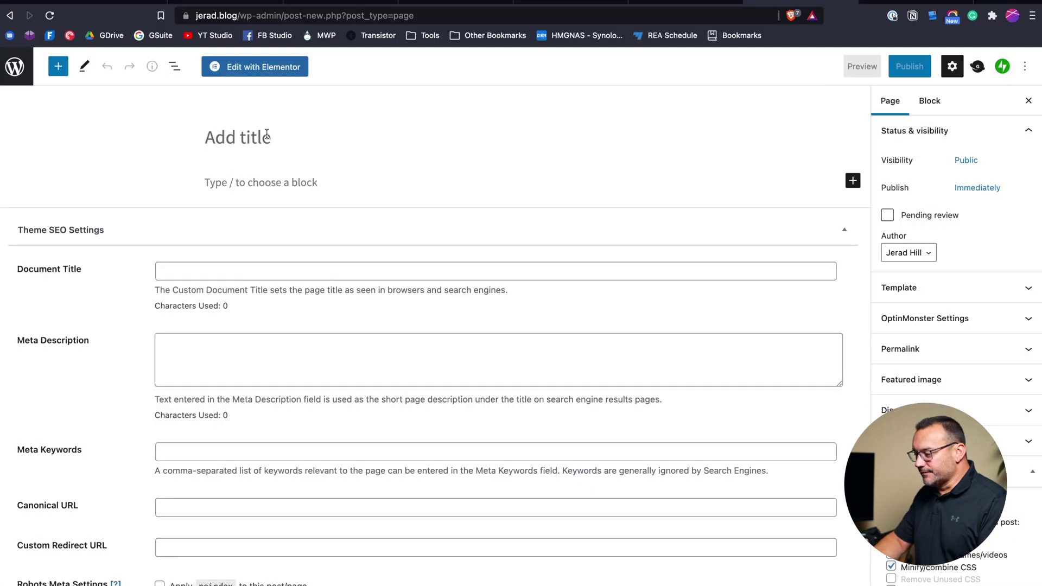
{"action": "type", "text": "Z"}
{"action": "key", "text": "BackSpace"}
{"action": "type", "text": "Blog"}
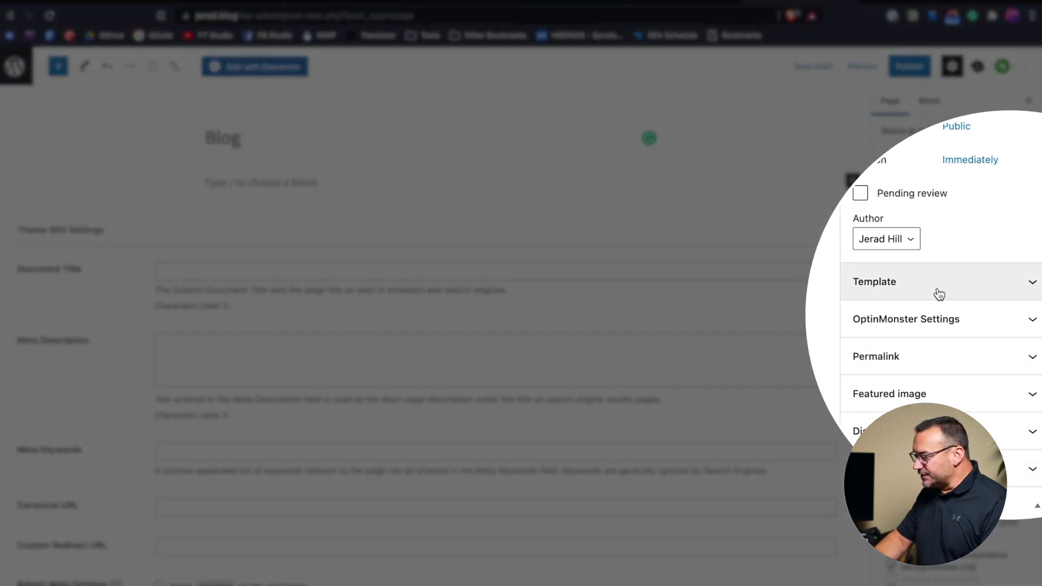
{"action": "left_click", "coordinate": [958, 290]}
{"action": "left_click", "coordinate": [934, 317]}
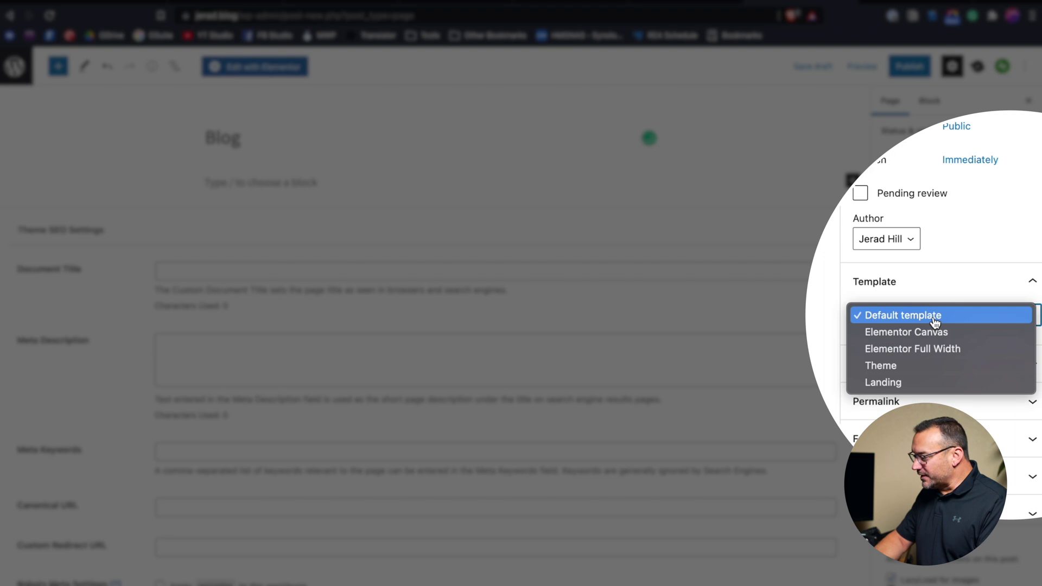
{"action": "left_click", "coordinate": [939, 352]}
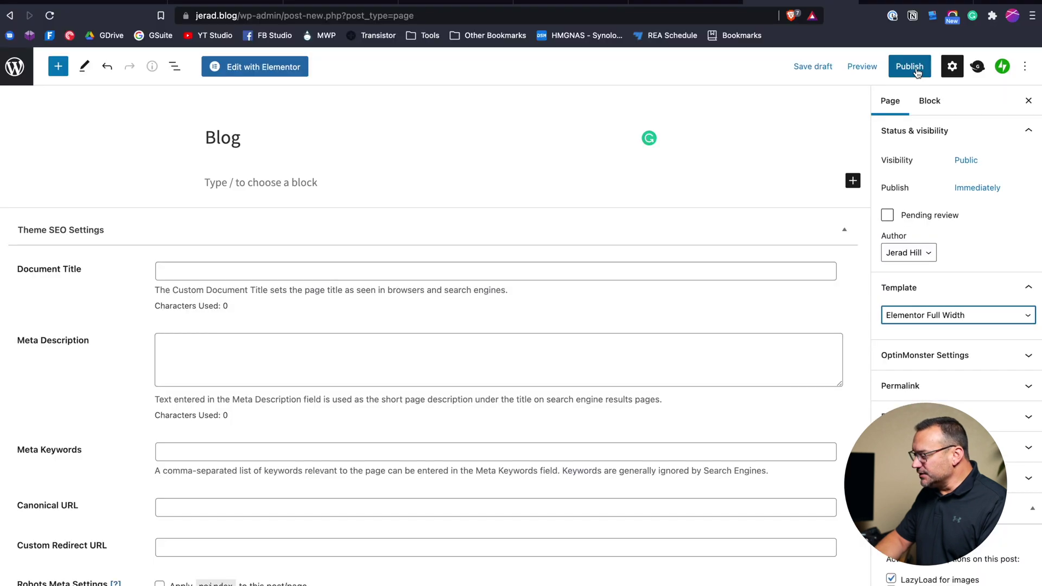
Step: Publish the Blog page and open it in Elementor
{"action": "left_click", "coordinate": [912, 68]}
{"action": "left_click", "coordinate": [918, 70]}
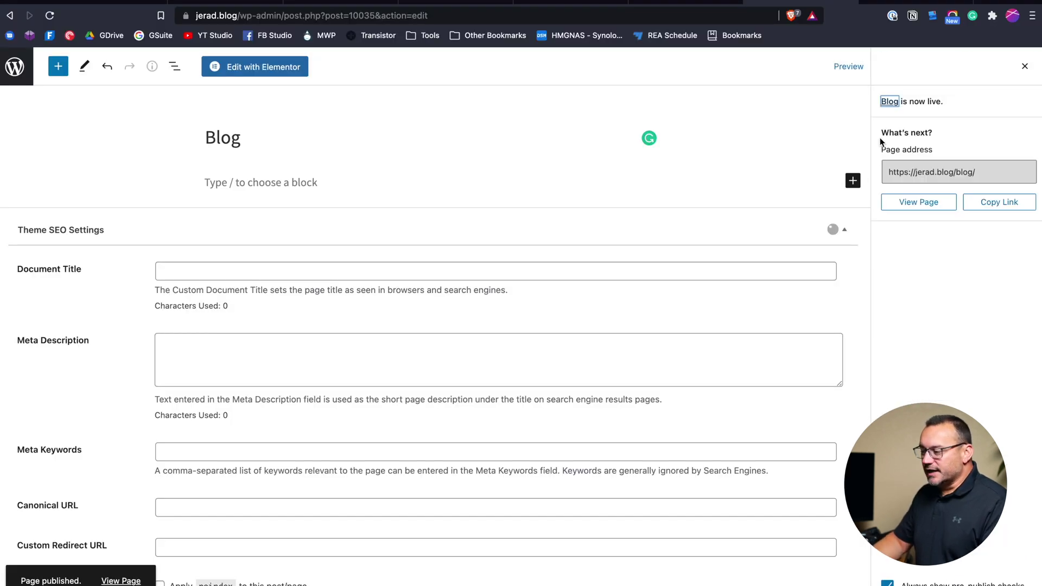
{"action": "left_click", "coordinate": [256, 68]}
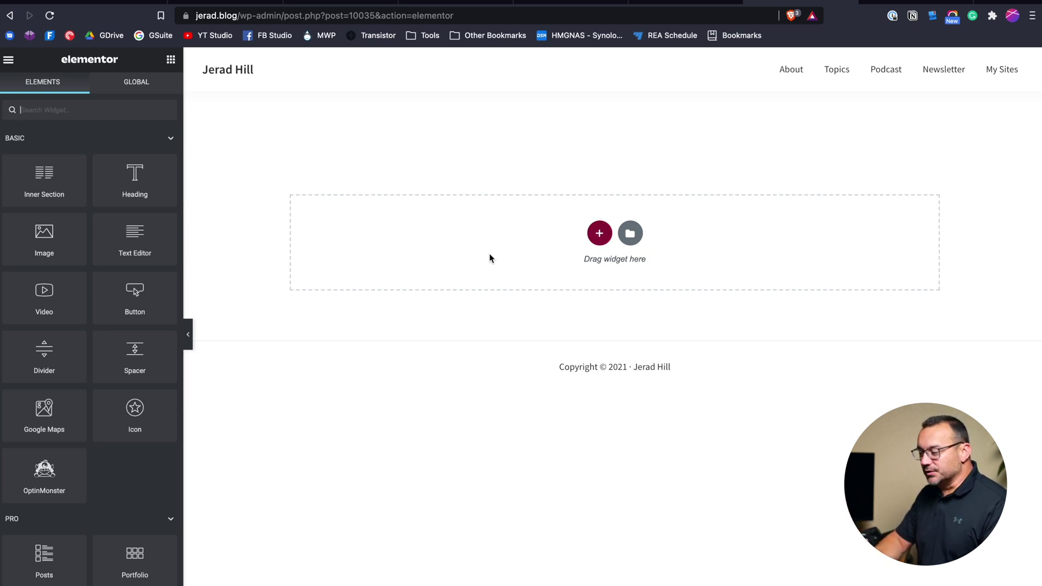
Step: Add a one-column section to the empty Blog page canvas
{"action": "left_click", "coordinate": [600, 234]}
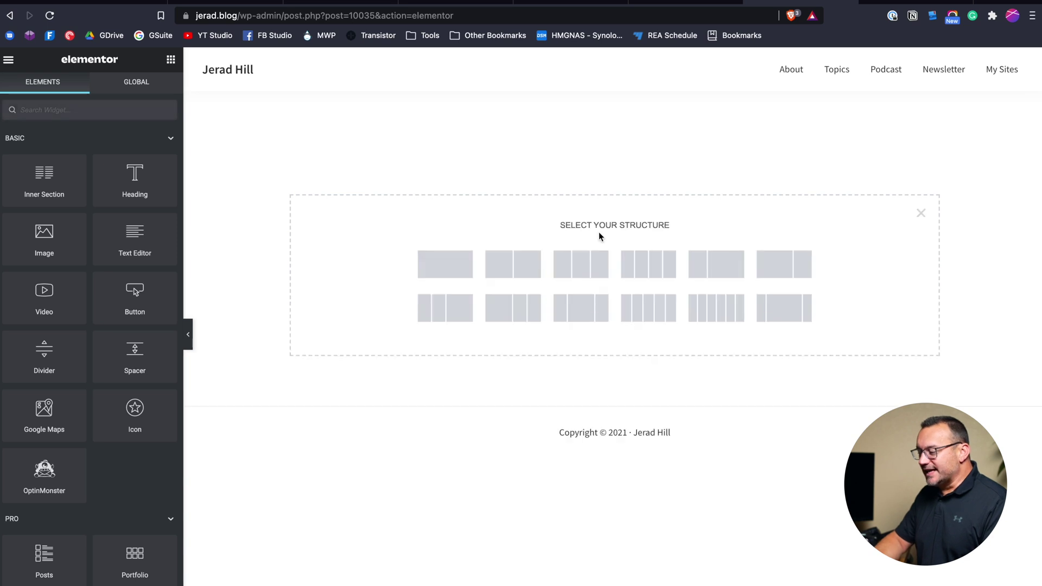
{"action": "left_click", "coordinate": [445, 264]}
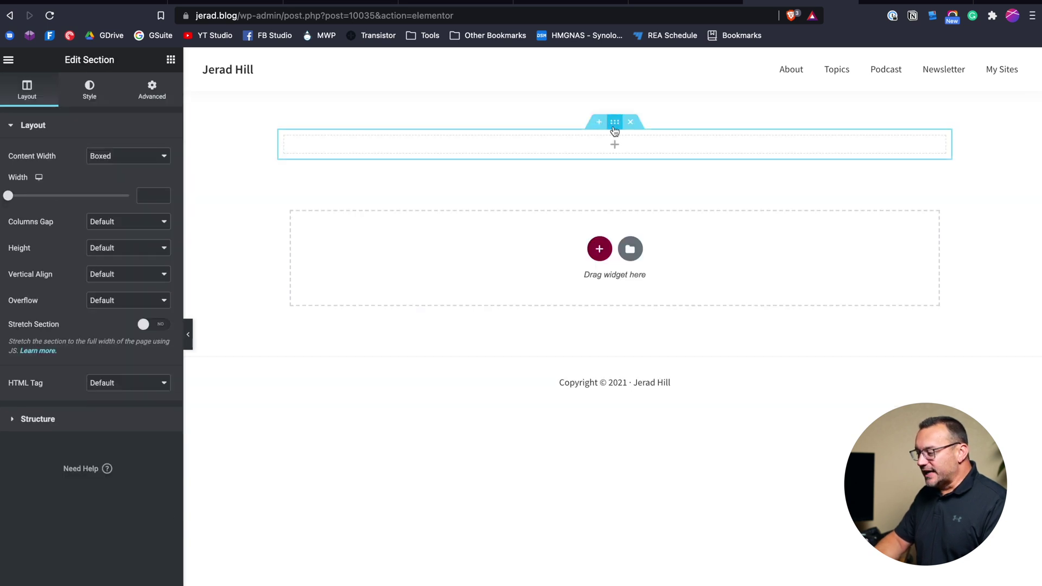
{"action": "left_click", "coordinate": [169, 61]}
Step: Drop a Heading into the section, change its text to Jerad's Blog and center it
{"action": "left_click_drag", "start_coordinate": [135, 184], "coordinate": [592, 147]}
{"action": "triple_click", "coordinate": [98, 170]}
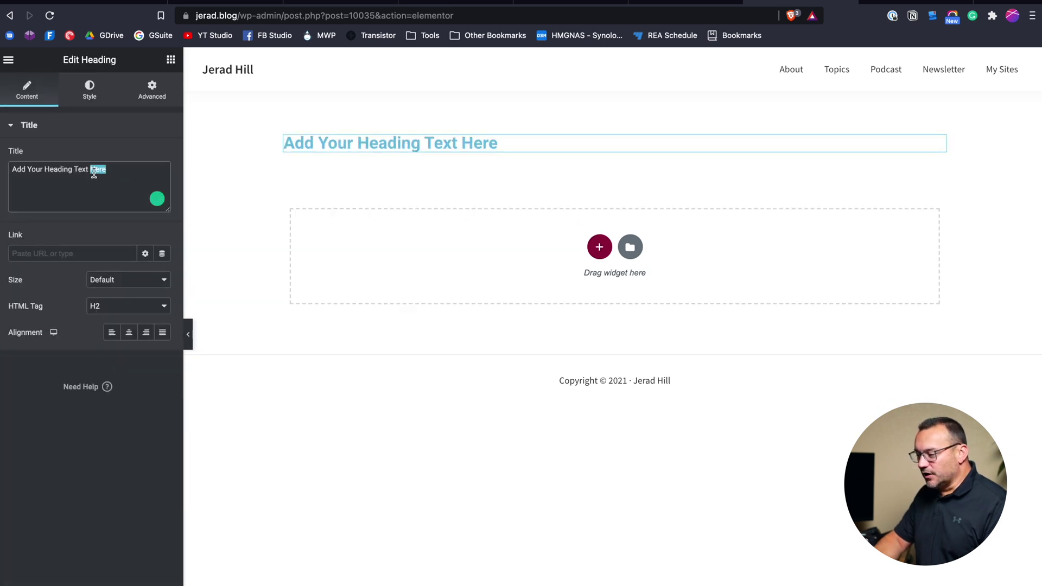
{"action": "type", "text": "Jerad's Blog"}
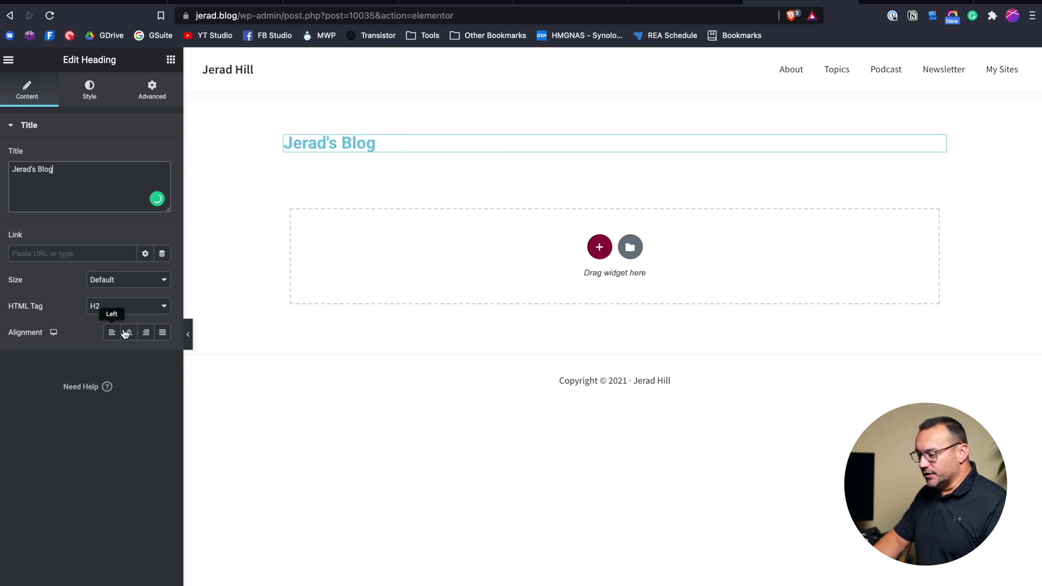
{"action": "left_click", "coordinate": [129, 333]}
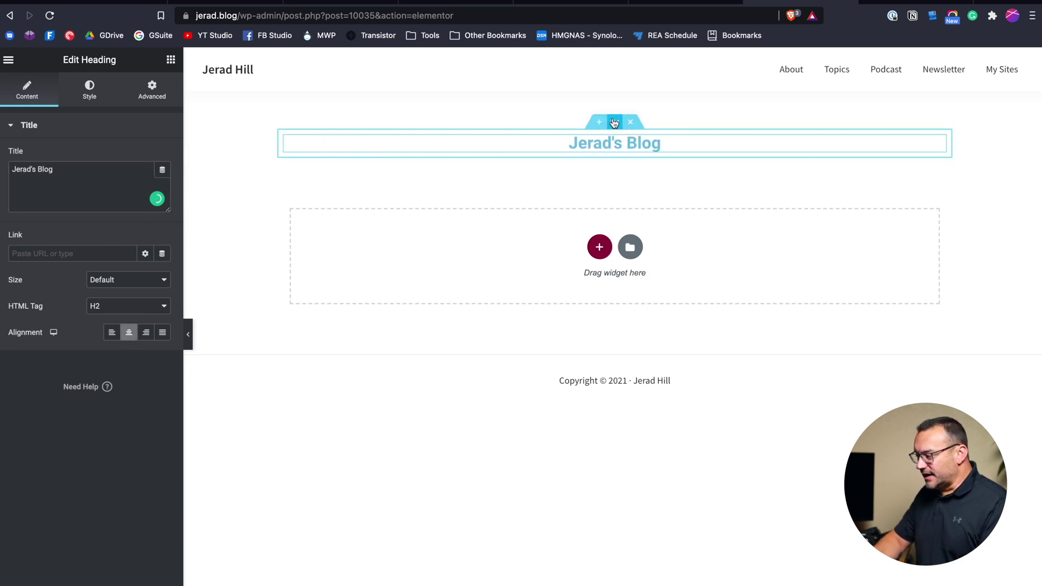
{"action": "left_click", "coordinate": [614, 123]}
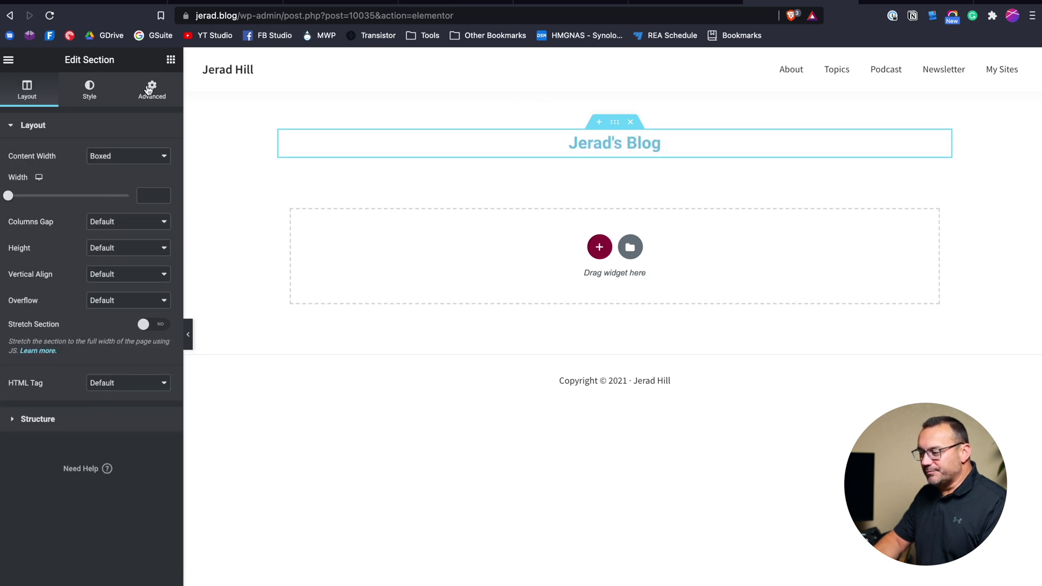
{"action": "left_click", "coordinate": [148, 90]}
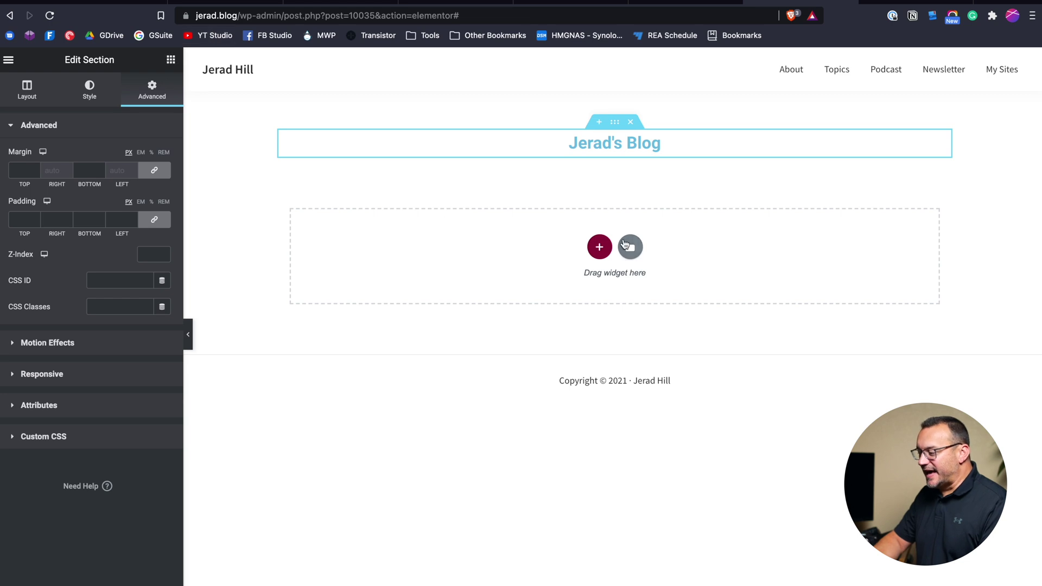
Step: Add another single-column section below the Jerad's Blog heading
{"action": "left_click", "coordinate": [597, 245]}
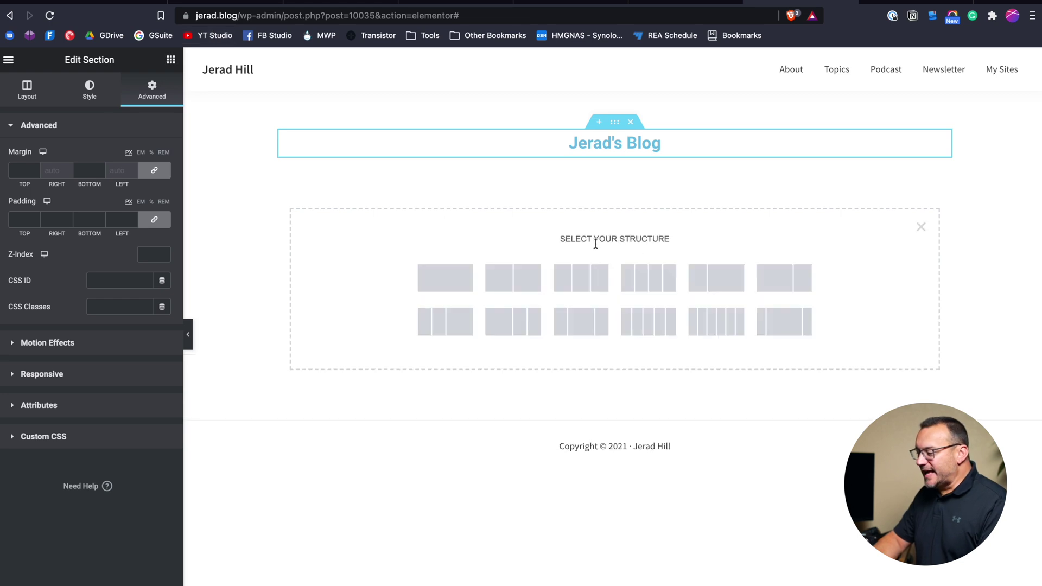
{"action": "left_click", "coordinate": [433, 272]}
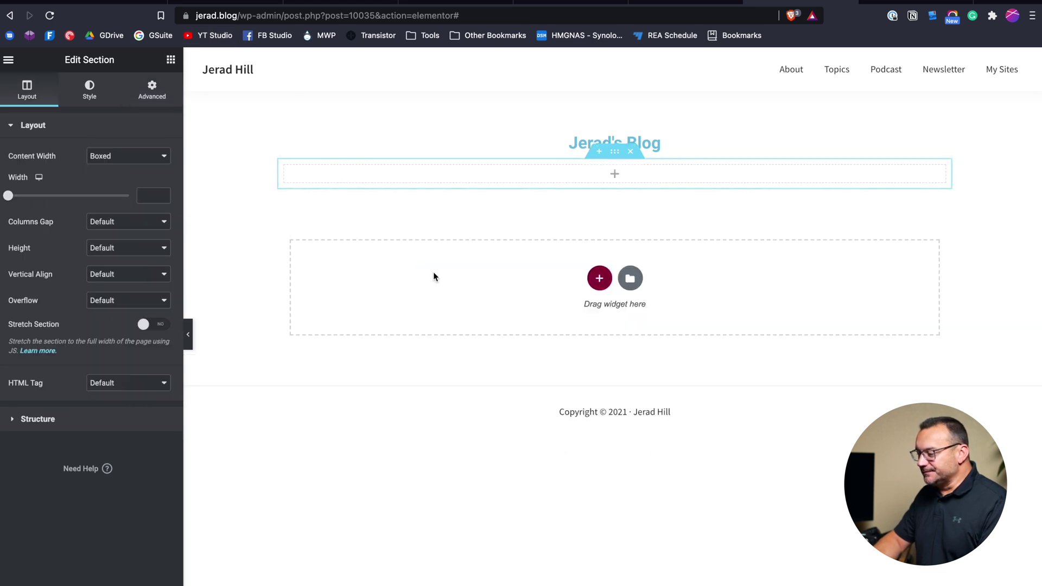
{"action": "left_click", "coordinate": [170, 61]}
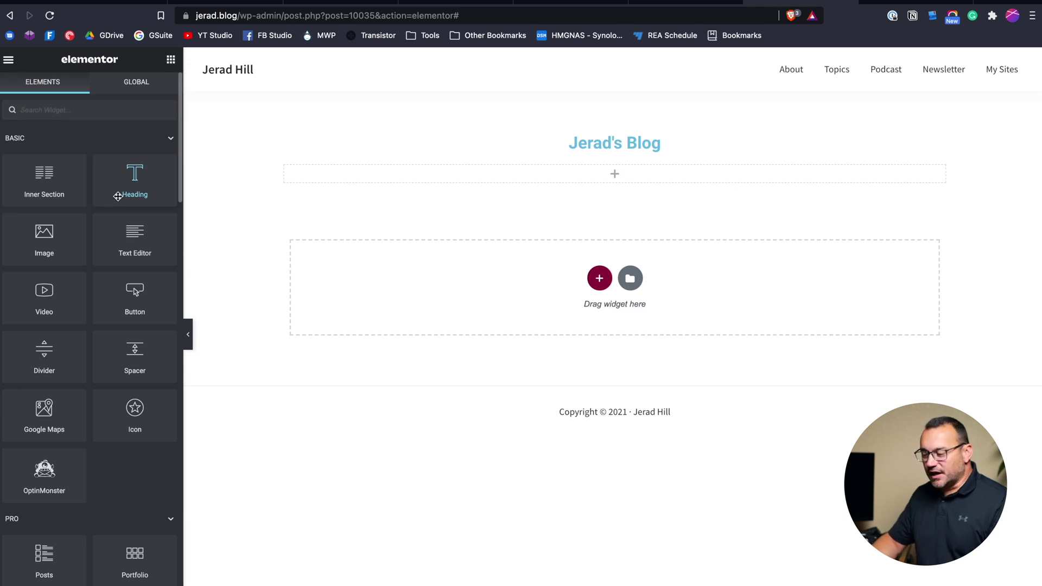
Step: Place a WordPress Recent Posts widget in the new section
{"action": "scroll", "coordinate": [97, 274], "scroll_direction": "down", "scroll_amount": 20}
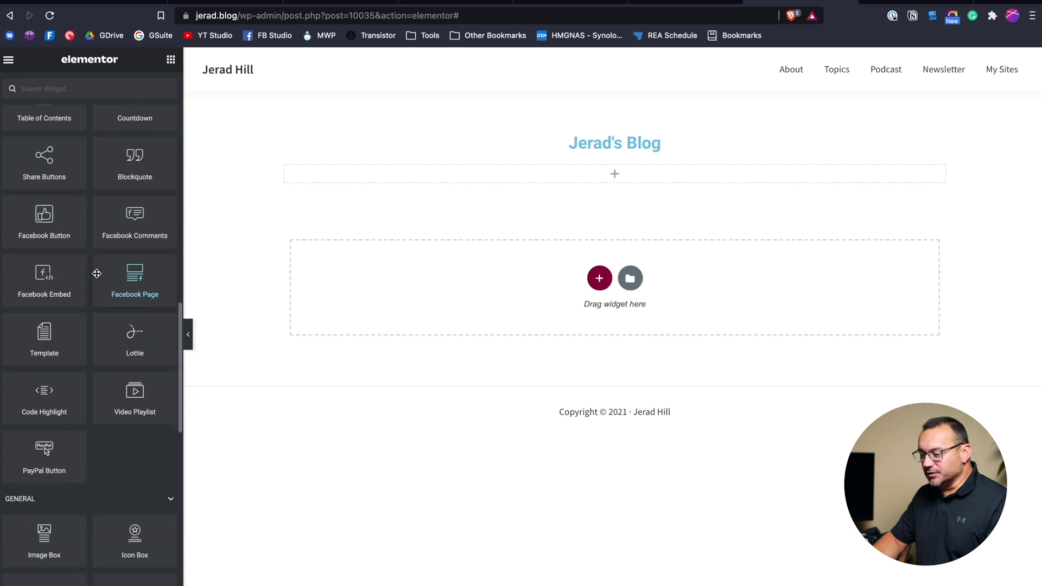
{"action": "scroll", "coordinate": [96, 273], "scroll_direction": "down", "scroll_amount": 5}
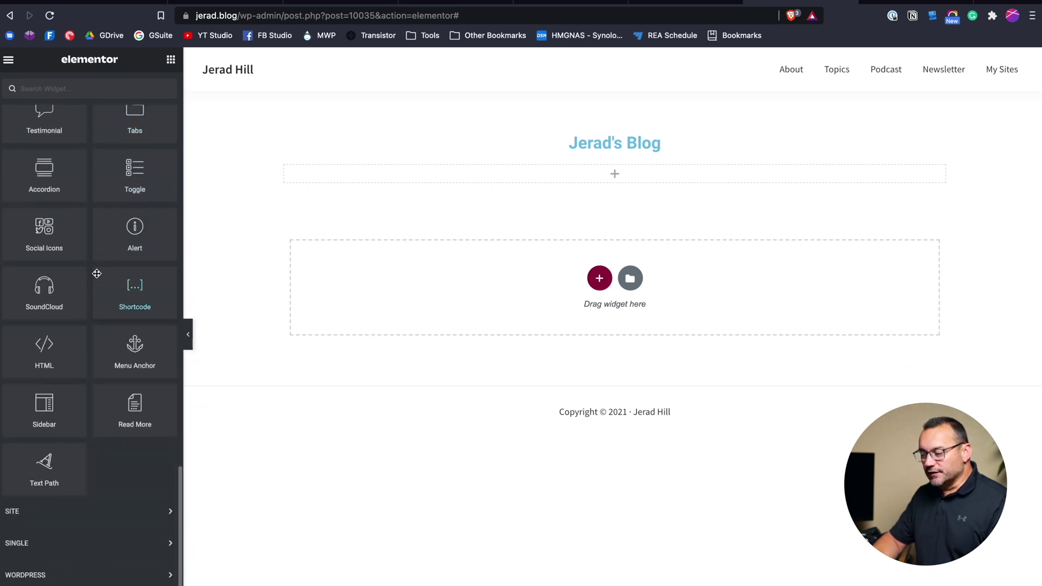
{"action": "left_click", "coordinate": [97, 579]}
{"action": "scroll", "coordinate": [98, 578], "scroll_direction": "down", "scroll_amount": 6}
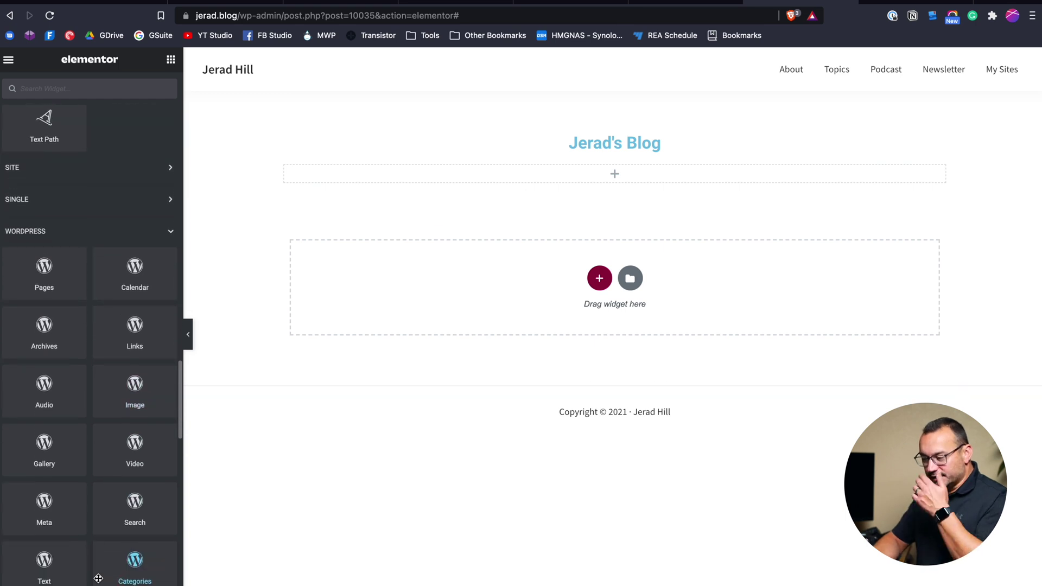
{"action": "scroll", "coordinate": [111, 441], "scroll_direction": "down", "scroll_amount": 5}
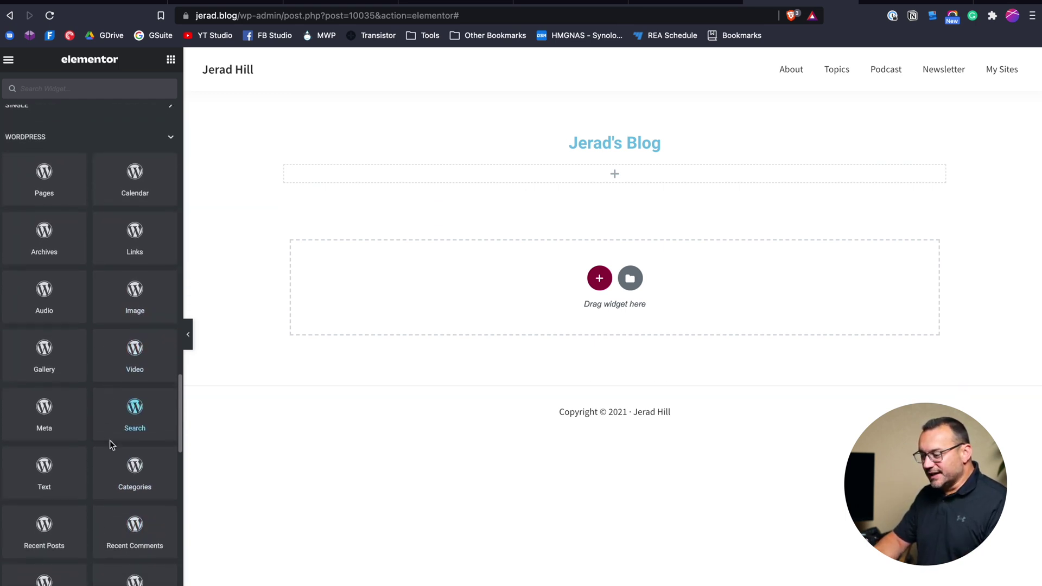
{"action": "scroll", "coordinate": [110, 441], "scroll_direction": "down", "scroll_amount": 5}
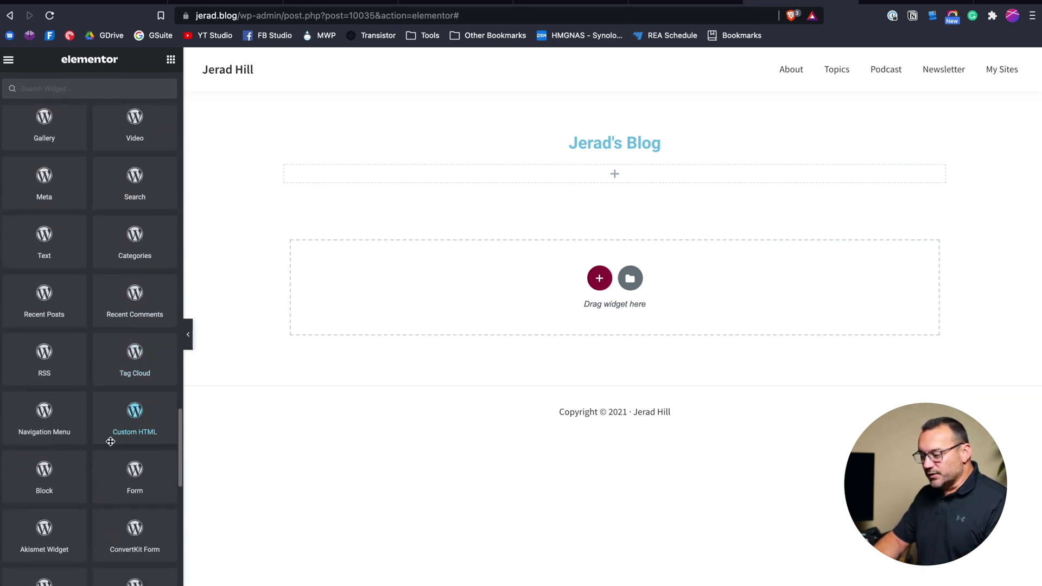
{"action": "scroll", "coordinate": [110, 441], "scroll_direction": "up", "scroll_amount": 5}
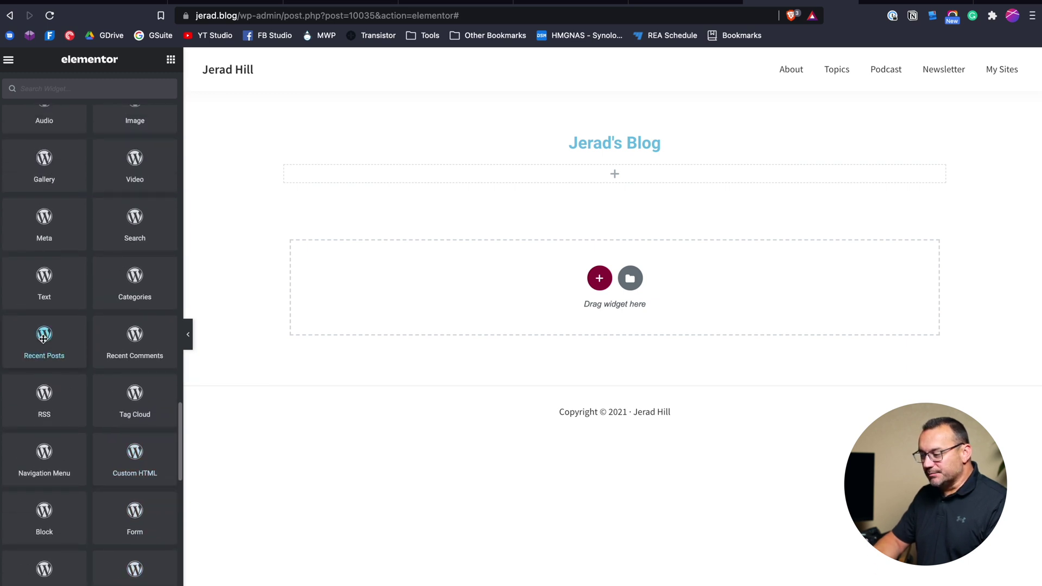
{"action": "left_click_drag", "start_coordinate": [44, 339], "coordinate": [631, 173]}
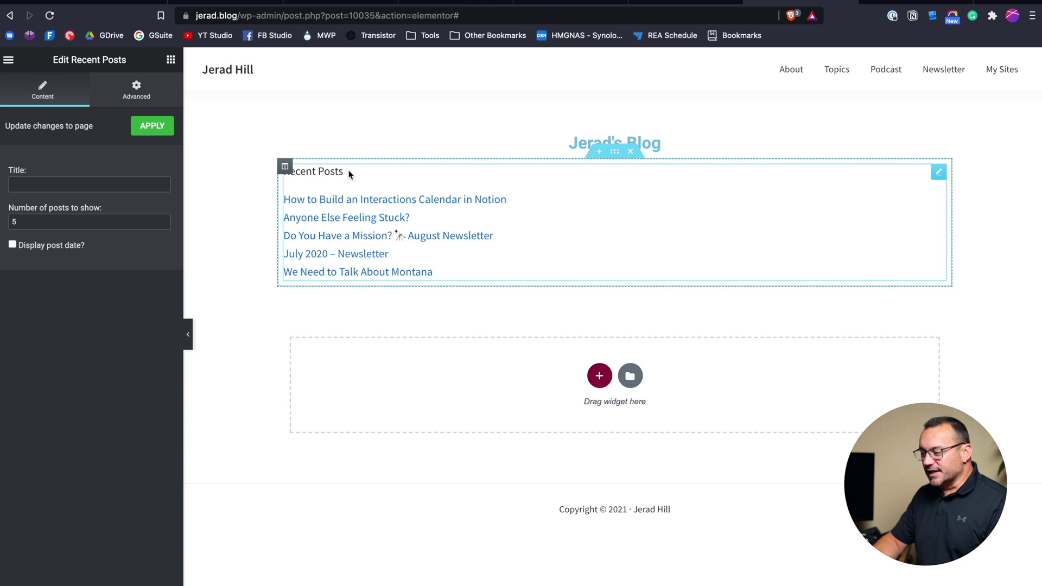
Step: Title the Recent Posts widget 'My Blog' with post dates, then delete the widget
{"action": "left_click", "coordinate": [53, 183]}
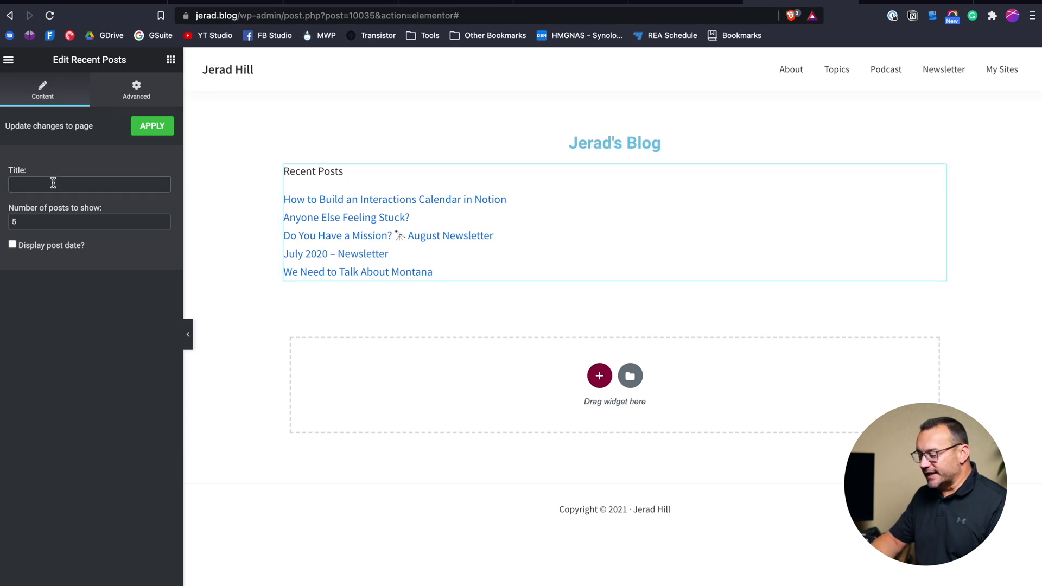
{"action": "type", "text": "My Blog"}
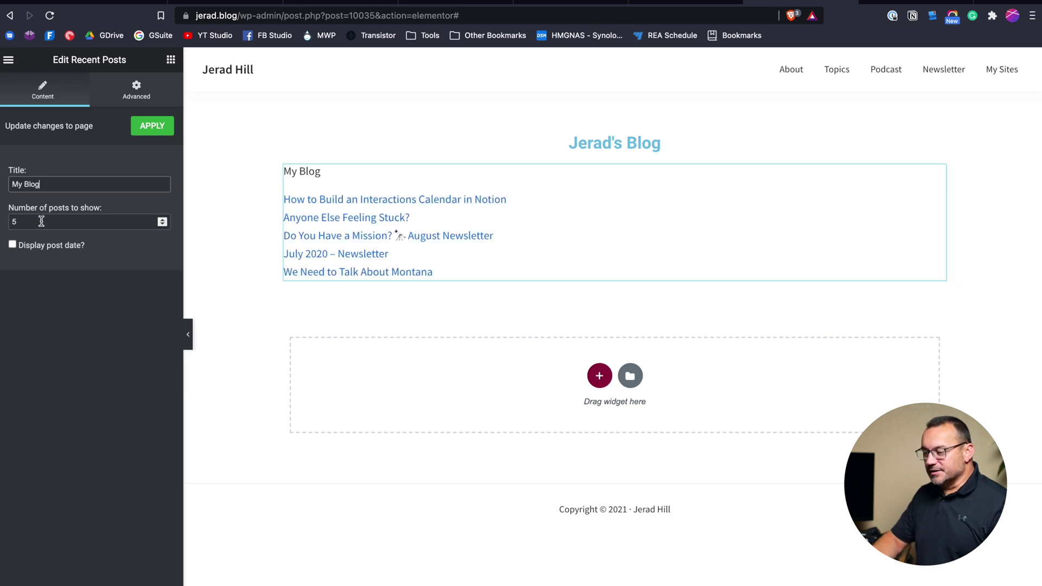
{"action": "left_click", "coordinate": [12, 246]}
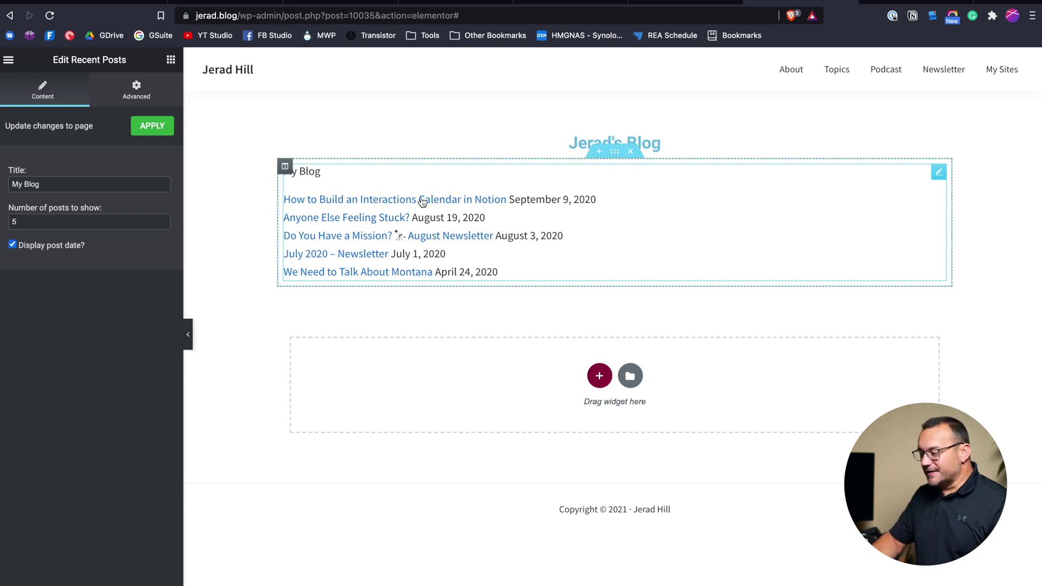
{"action": "right_click", "coordinate": [420, 184]}
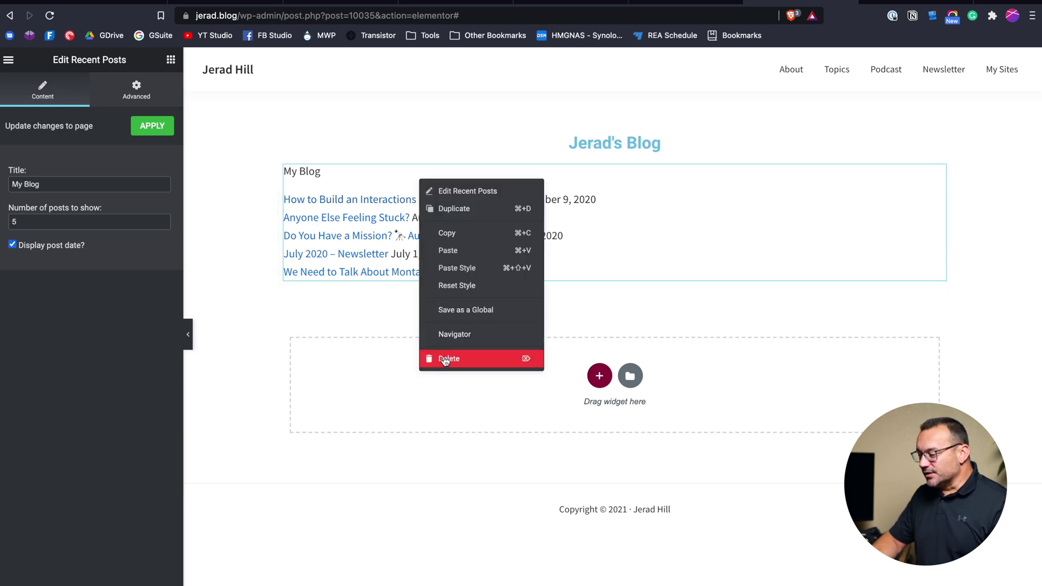
{"action": "left_click", "coordinate": [444, 359]}
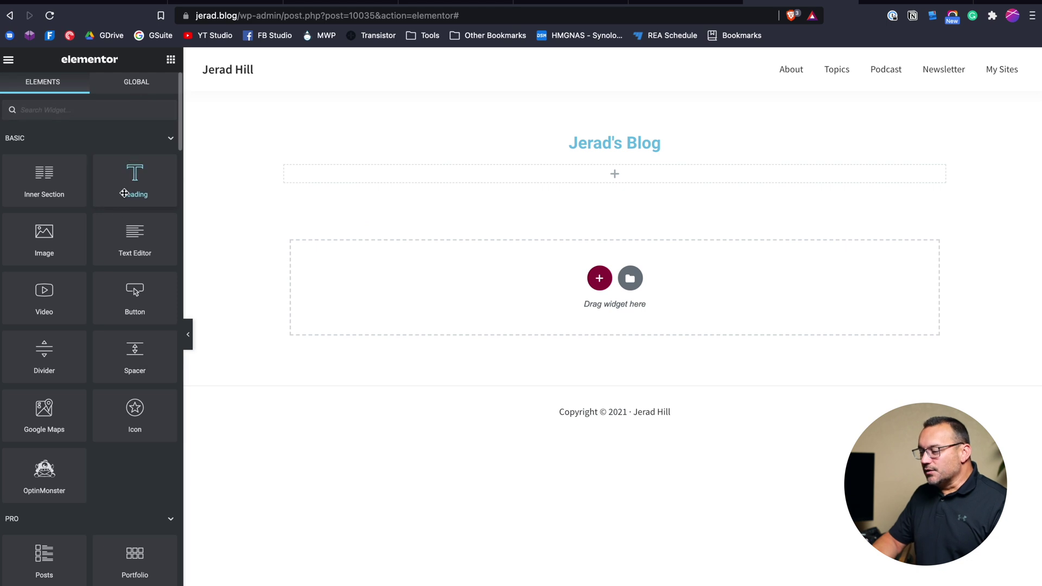
Step: Scroll the Elements panel down to the PRO widgets
{"action": "scroll", "coordinate": [110, 247], "scroll_direction": "down", "scroll_amount": 1}
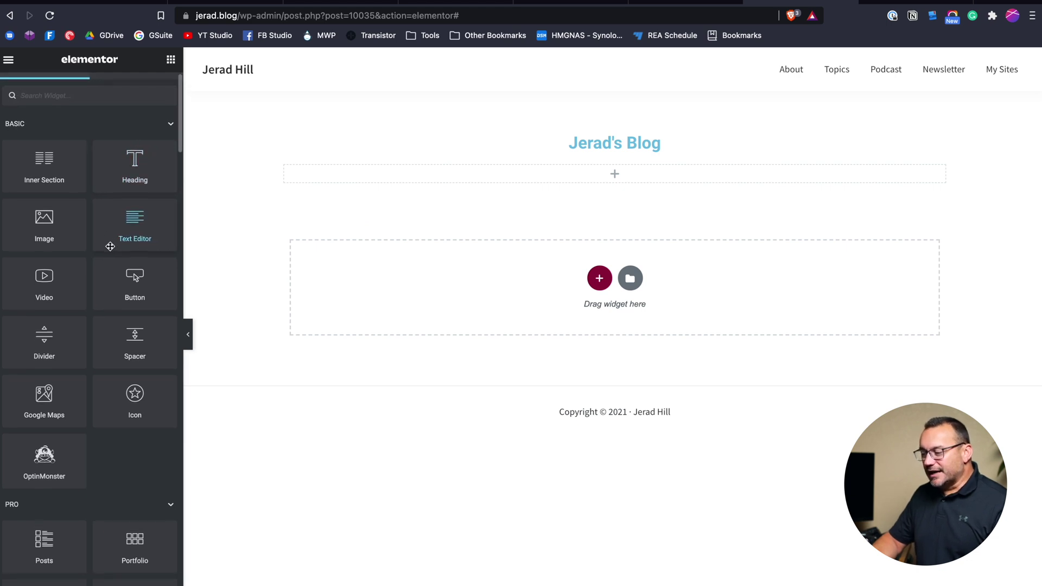
{"action": "scroll", "coordinate": [110, 247], "scroll_direction": "down", "scroll_amount": 6}
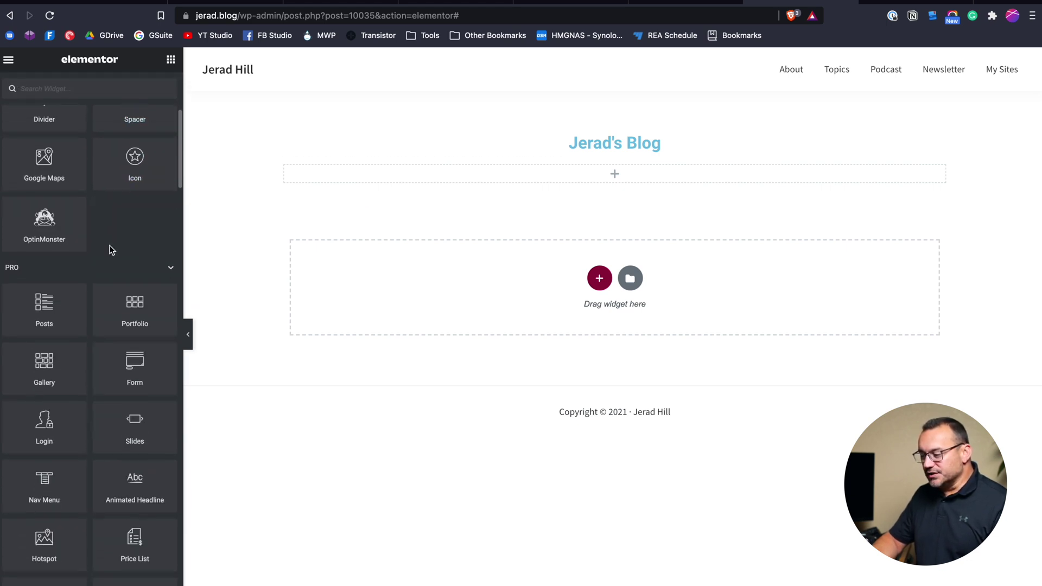
{"action": "scroll", "coordinate": [110, 246], "scroll_direction": "down", "scroll_amount": 1}
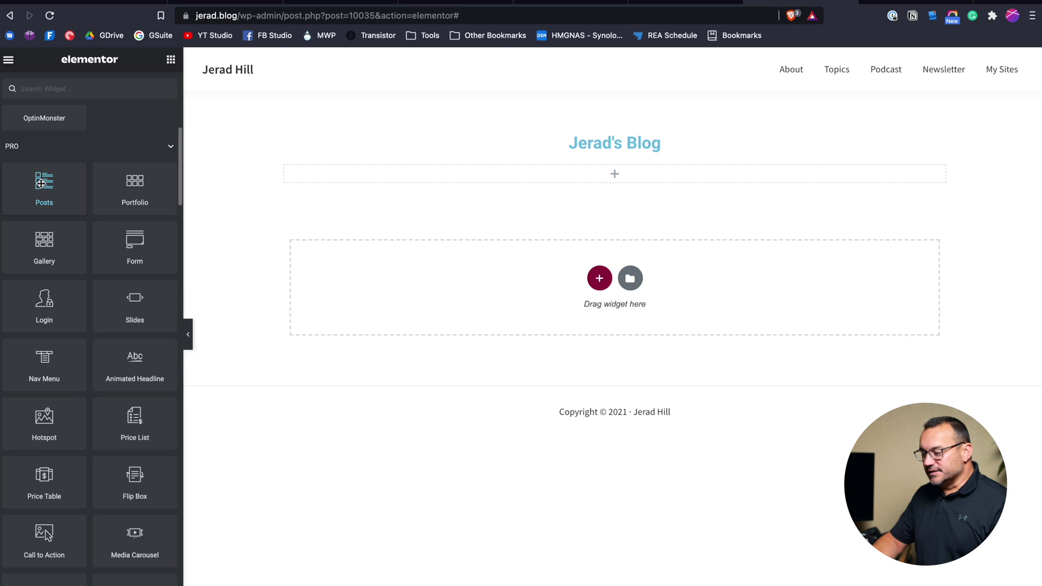
Step: Drop a Posts widget under the Jerad's Blog heading, giving a three-column post grid
{"action": "left_click_drag", "start_coordinate": [41, 184], "coordinate": [616, 178]}
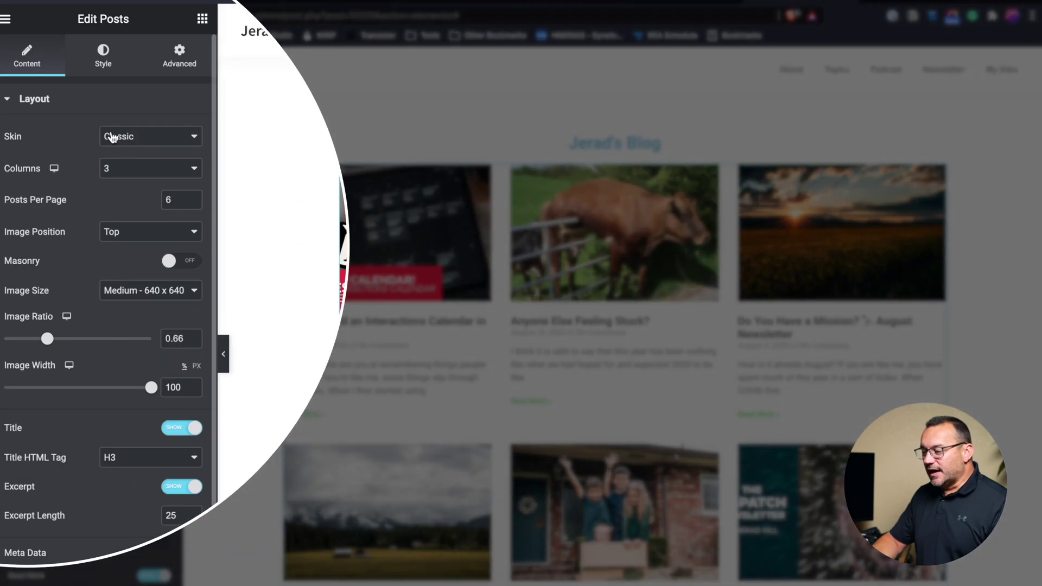
Step: Switch the Posts widget's skin to Cards
{"action": "left_click", "coordinate": [125, 156]}
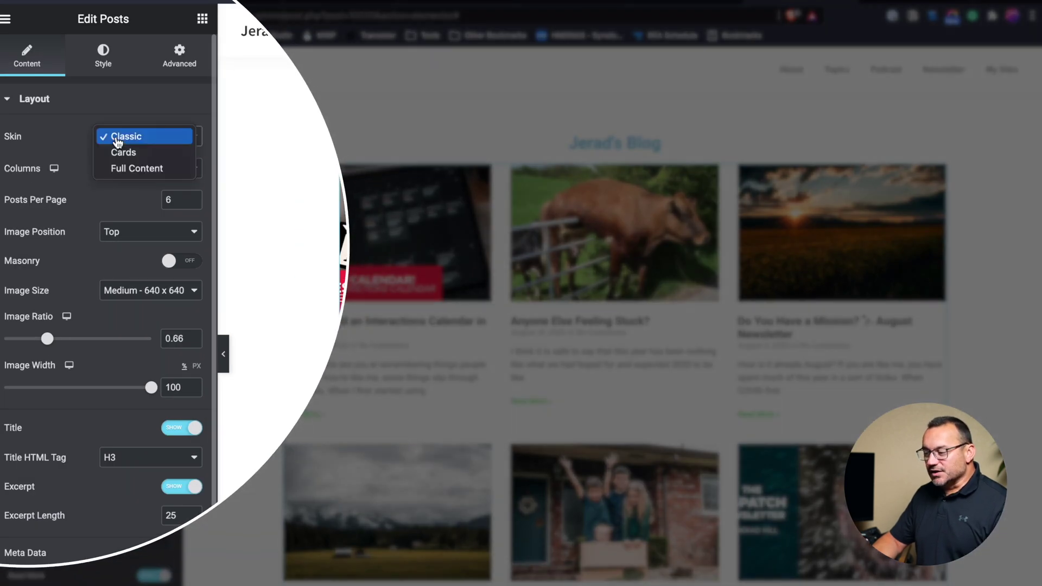
{"action": "left_click", "coordinate": [119, 157]}
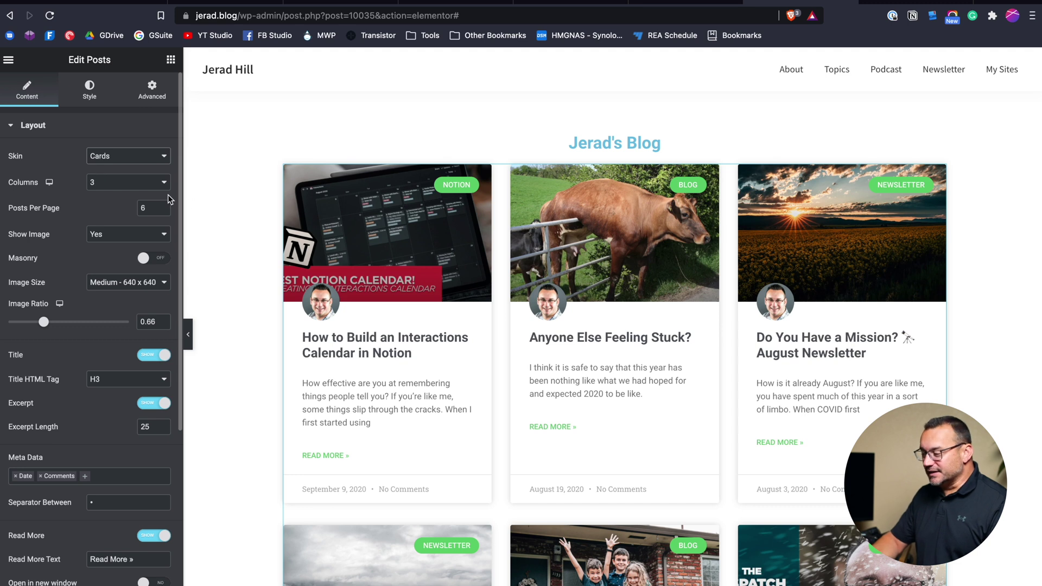
{"action": "scroll", "coordinate": [352, 272], "scroll_direction": "down", "scroll_amount": 1}
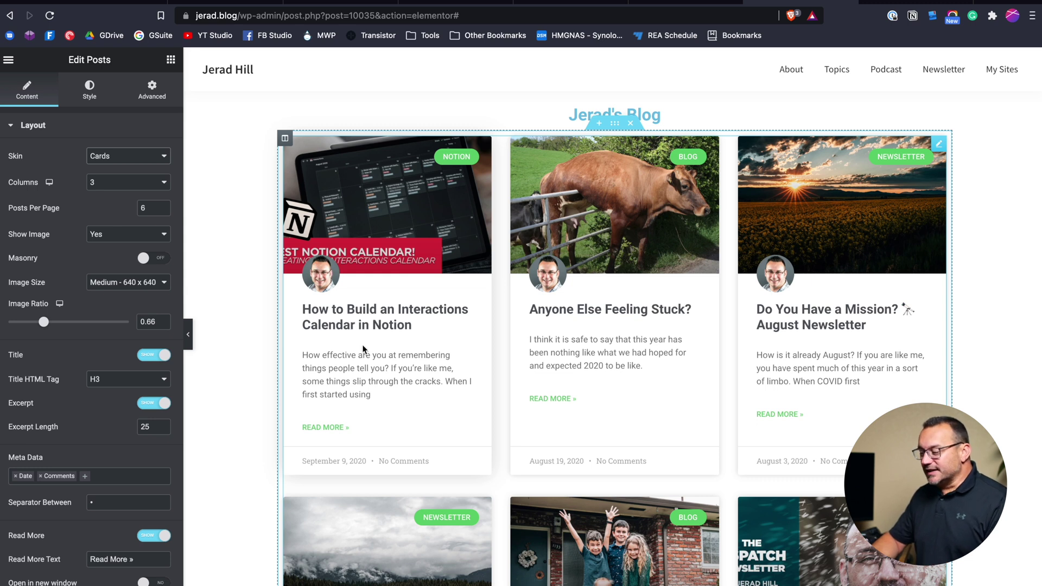
{"action": "scroll", "coordinate": [363, 349], "scroll_direction": "down", "scroll_amount": 2}
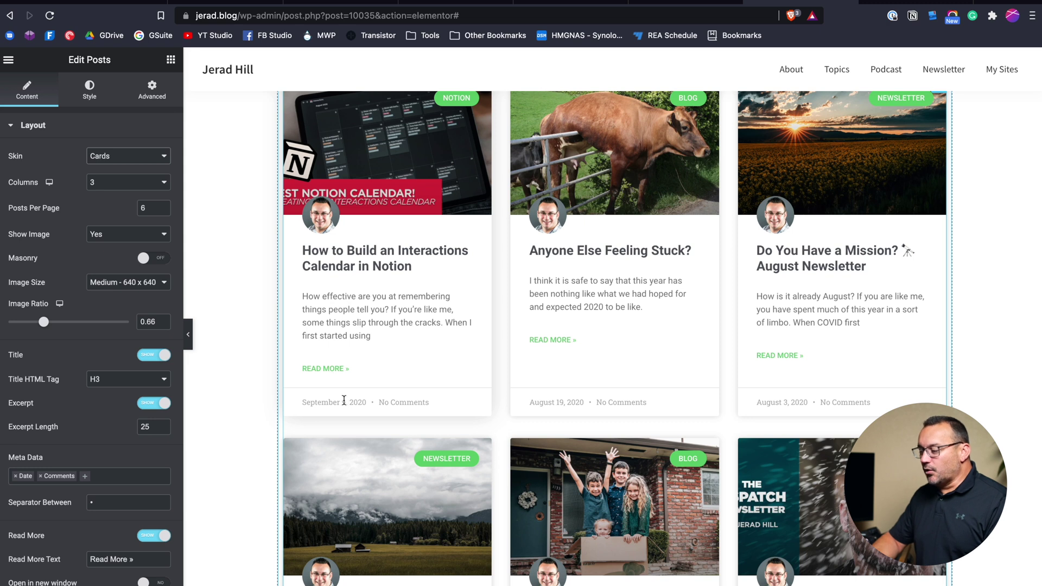
{"action": "scroll", "coordinate": [410, 324], "scroll_direction": "up", "scroll_amount": 3}
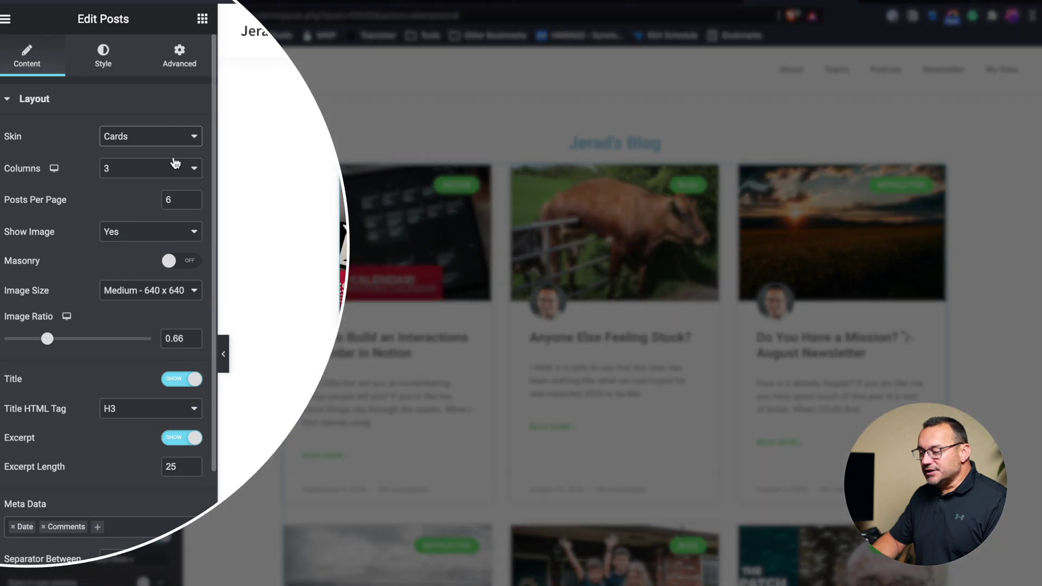
{"action": "left_click", "coordinate": [162, 183]}
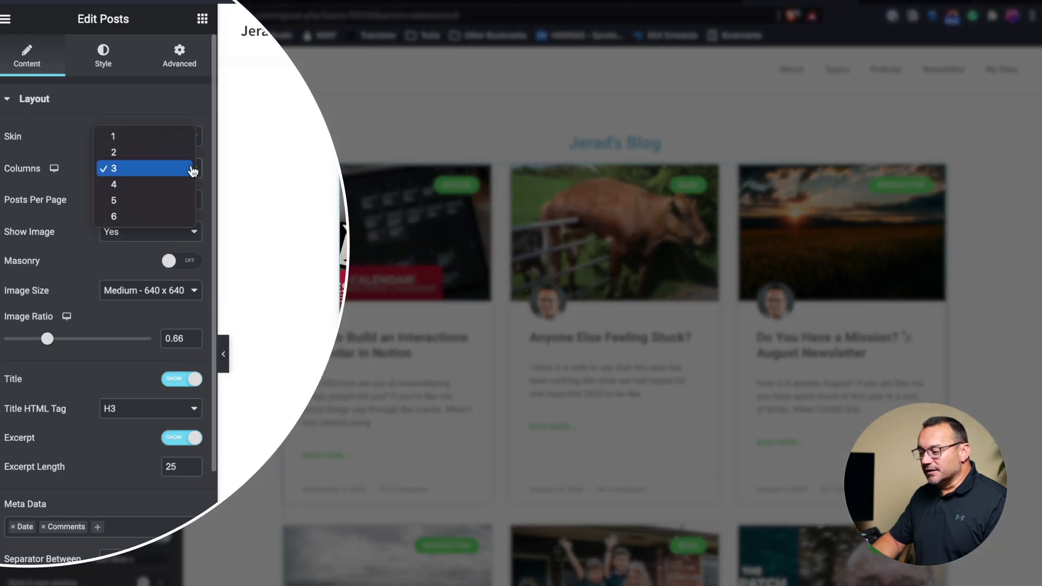
{"action": "left_click", "coordinate": [175, 154]}
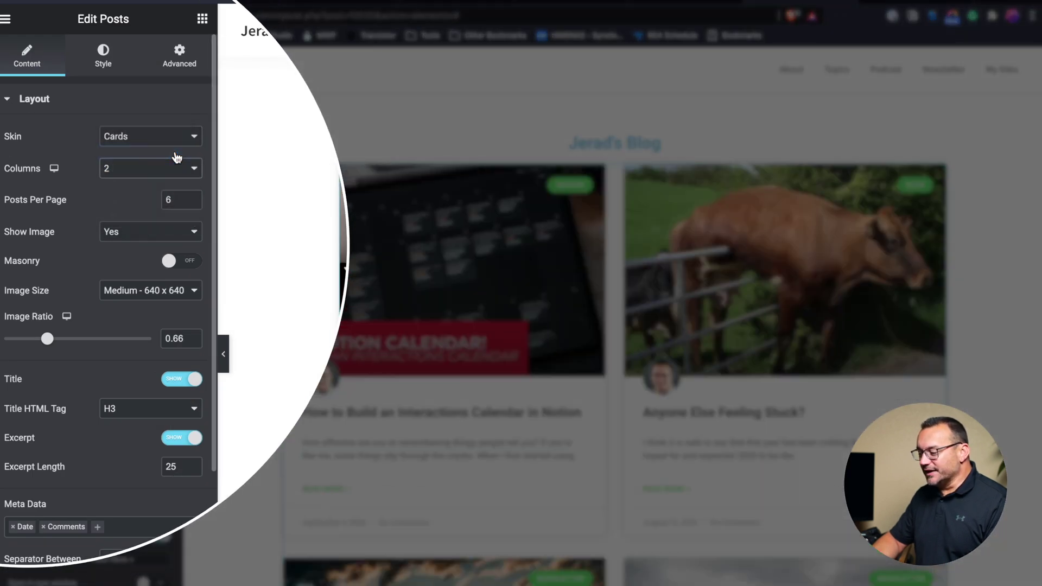
{"action": "scroll", "coordinate": [212, 210], "scroll_direction": "down", "scroll_amount": 3}
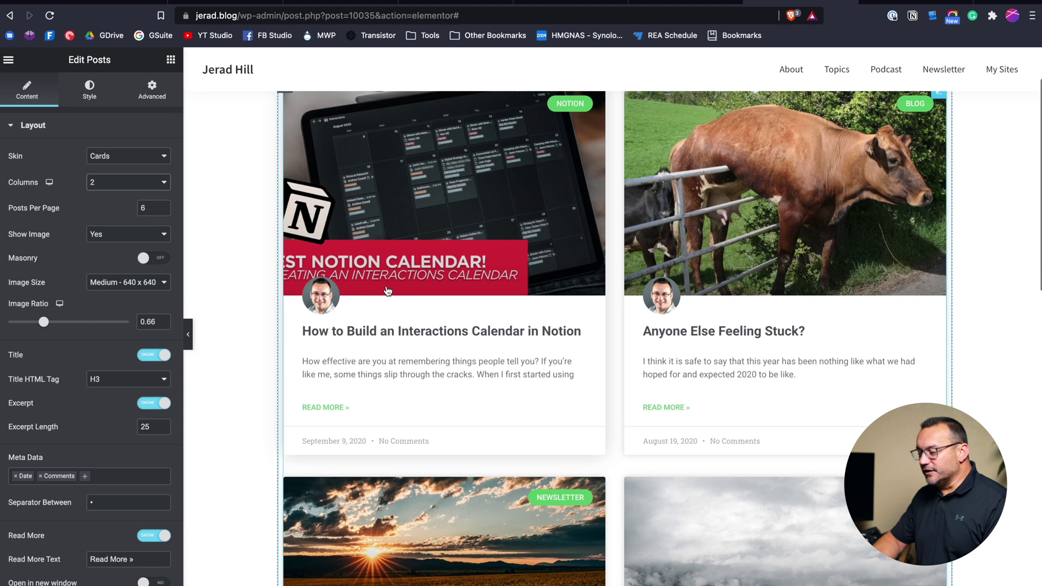
{"action": "left_click", "coordinate": [163, 182]}
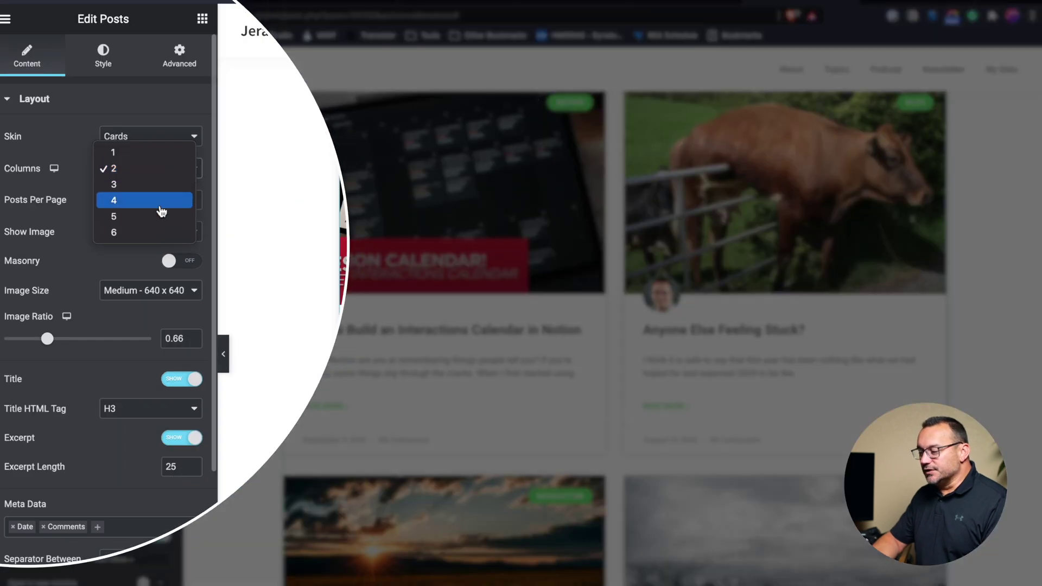
{"action": "left_click", "coordinate": [161, 209]}
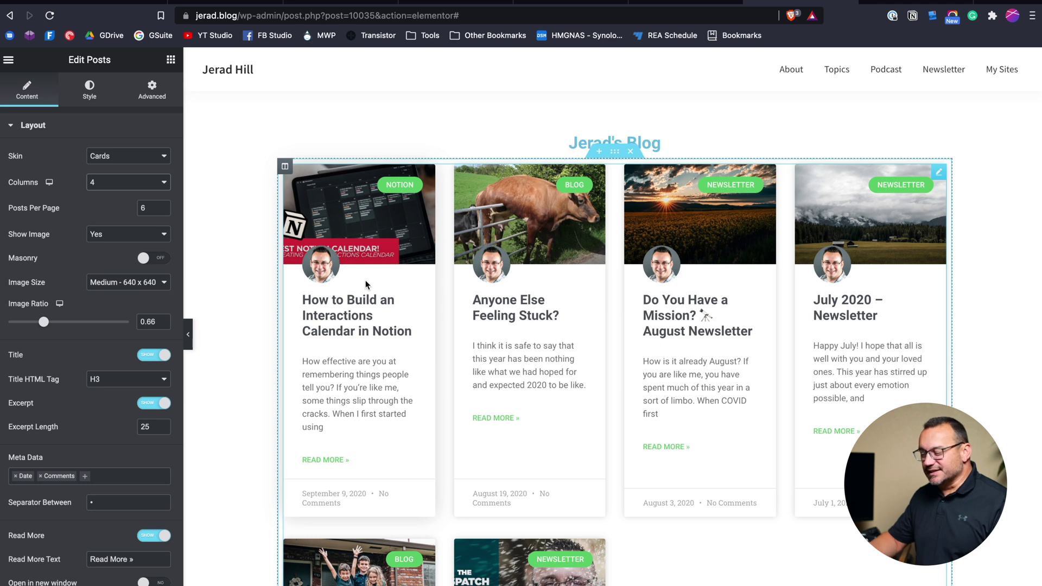
{"action": "left_click", "coordinate": [139, 182]}
{"action": "left_click", "coordinate": [135, 170]}
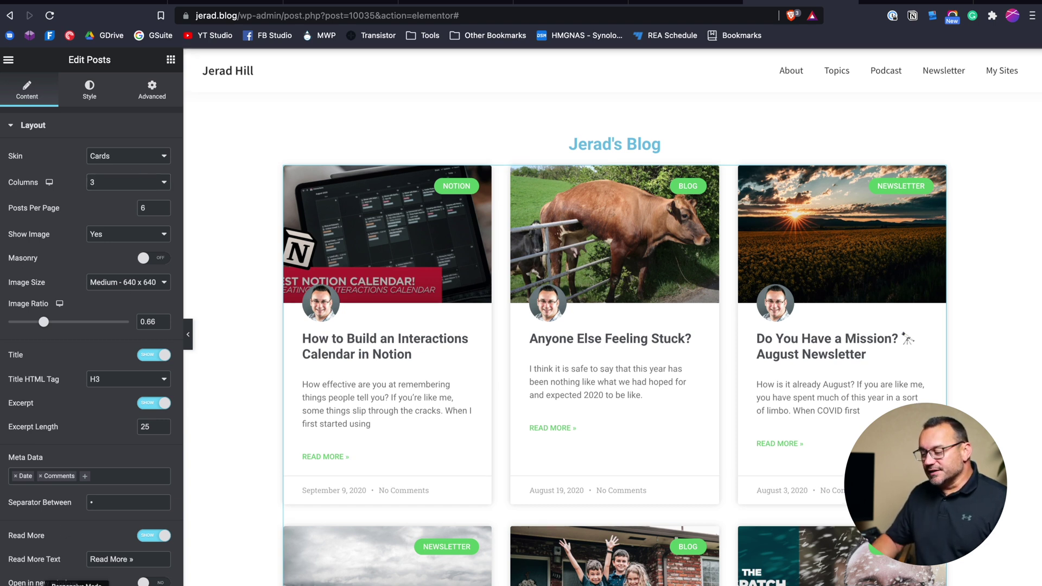
{"action": "key", "text": "ctrl+shift+m"}
Step: Preview the Blog page at mobile width, where the post cards stack one per row
{"action": "left_click", "coordinate": [580, 60]}
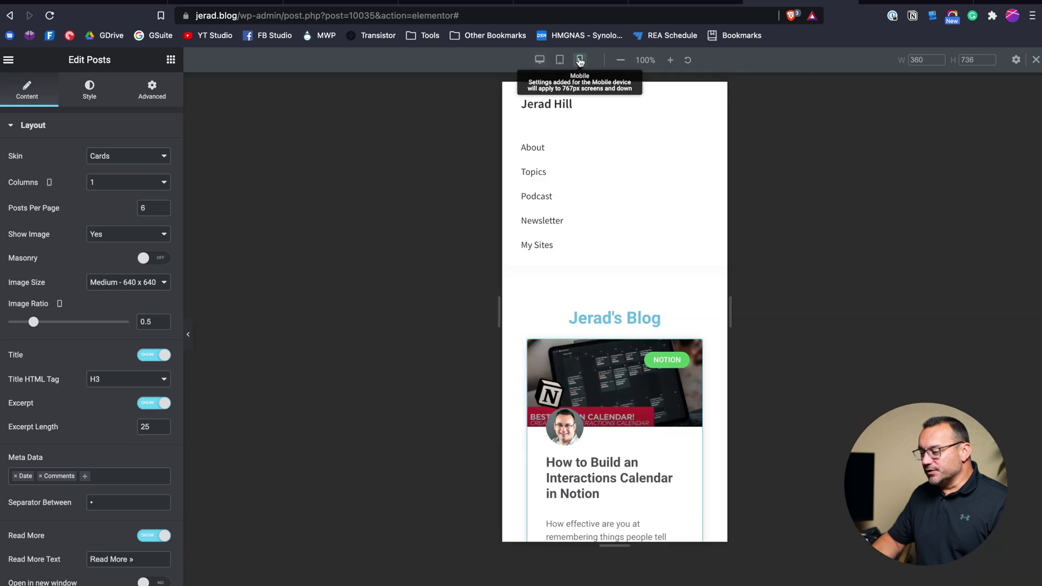
{"action": "scroll", "coordinate": [618, 228], "scroll_direction": "down", "scroll_amount": 2}
{"action": "scroll", "coordinate": [620, 248], "scroll_direction": "down", "scroll_amount": 8}
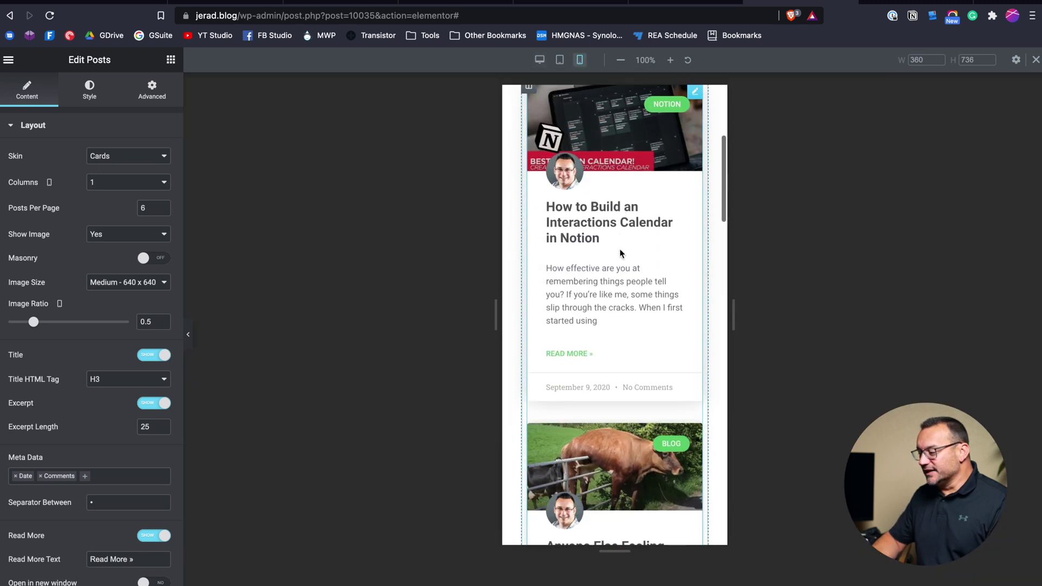
{"action": "scroll", "coordinate": [620, 252], "scroll_direction": "down", "scroll_amount": 2}
{"action": "scroll", "coordinate": [619, 252], "scroll_direction": "up", "scroll_amount": 12}
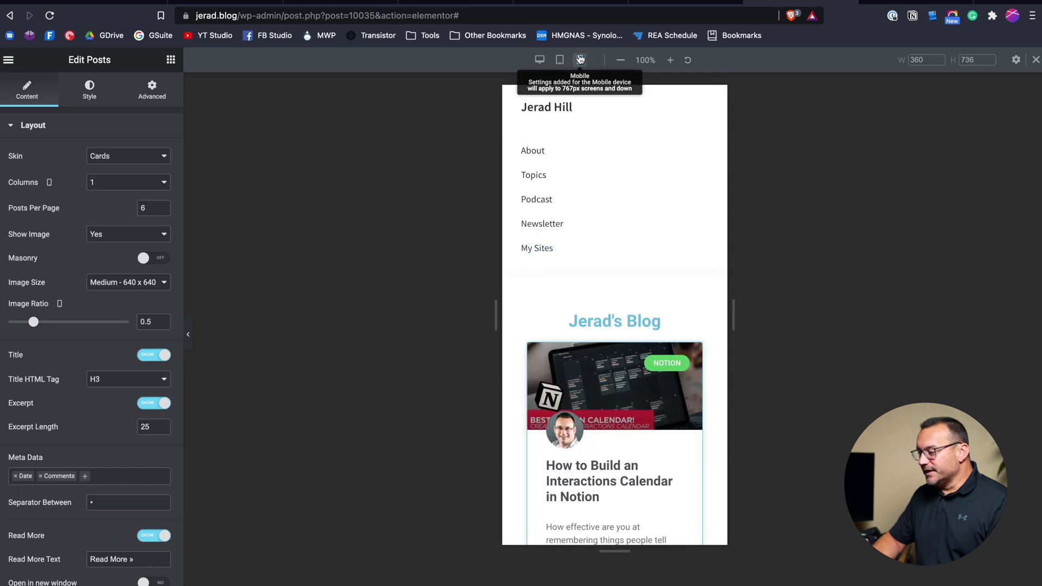
Step: Return to the desktop-width preview showing the three-column card grid
{"action": "left_click", "coordinate": [539, 59]}
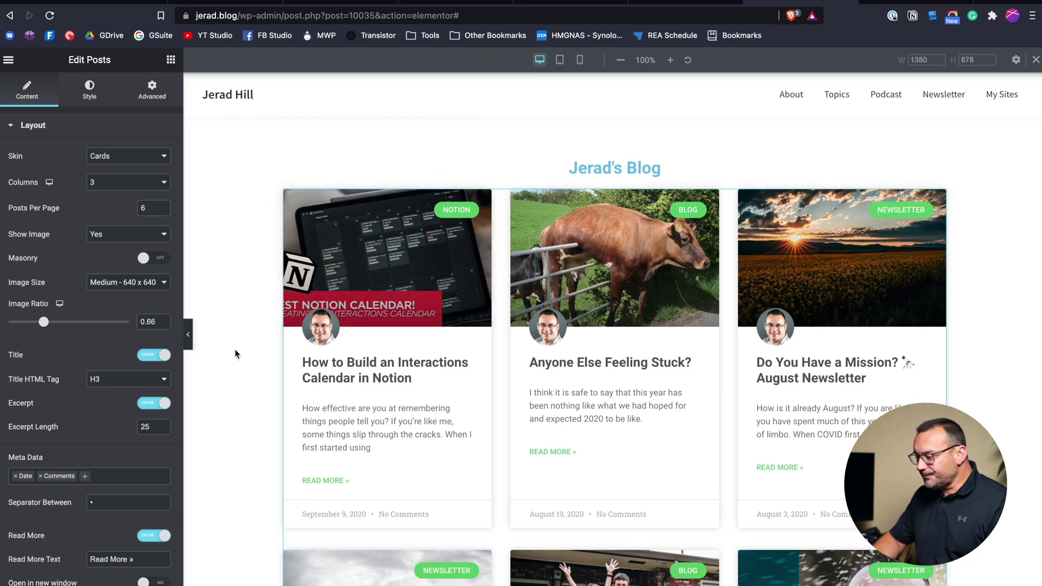
{"action": "scroll", "coordinate": [411, 369], "scroll_direction": "down", "scroll_amount": 2}
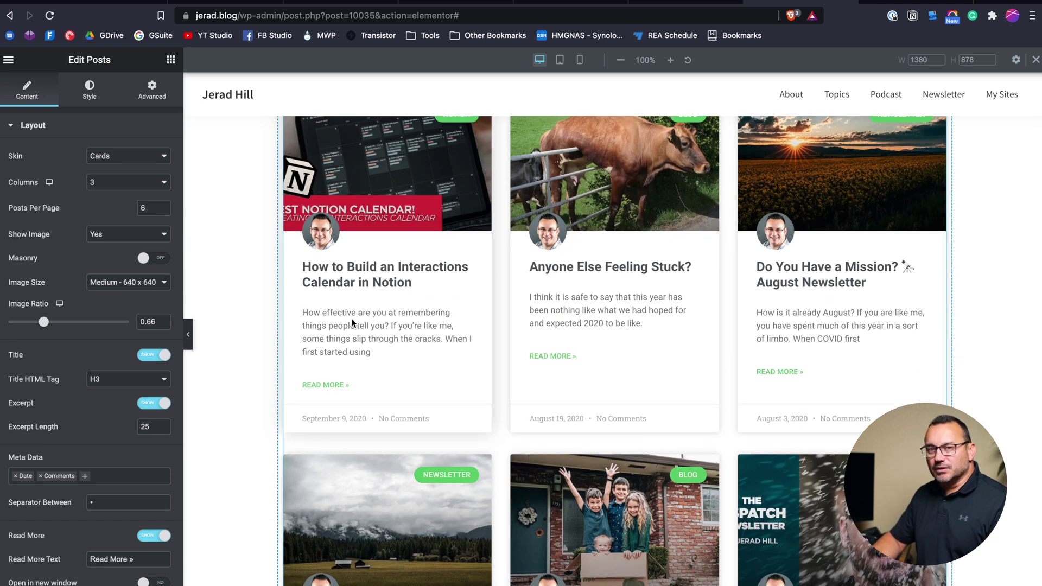
{"action": "scroll", "coordinate": [350, 318], "scroll_direction": "up", "scroll_amount": 1}
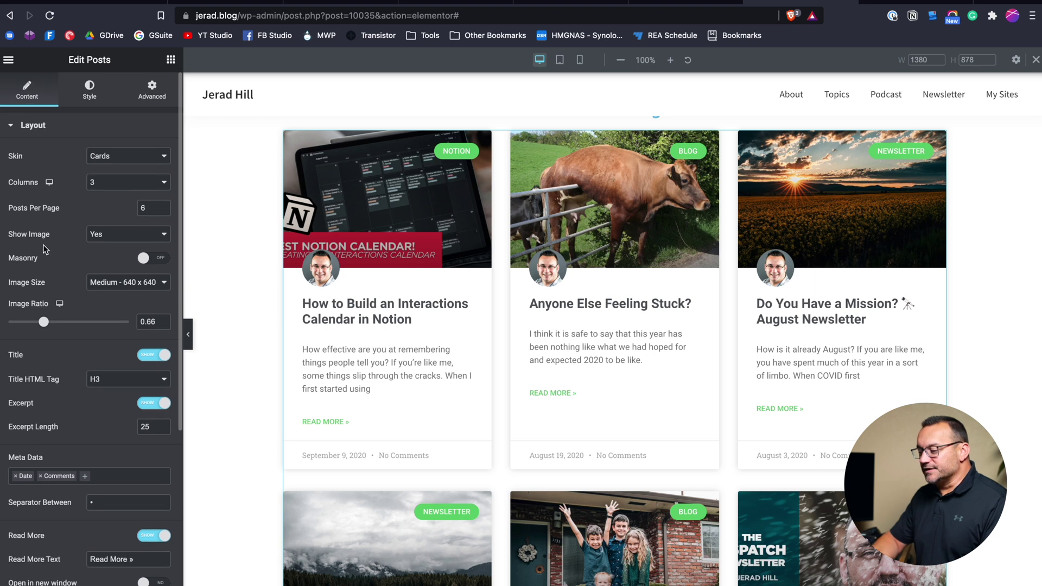
{"action": "left_click", "coordinate": [122, 157]}
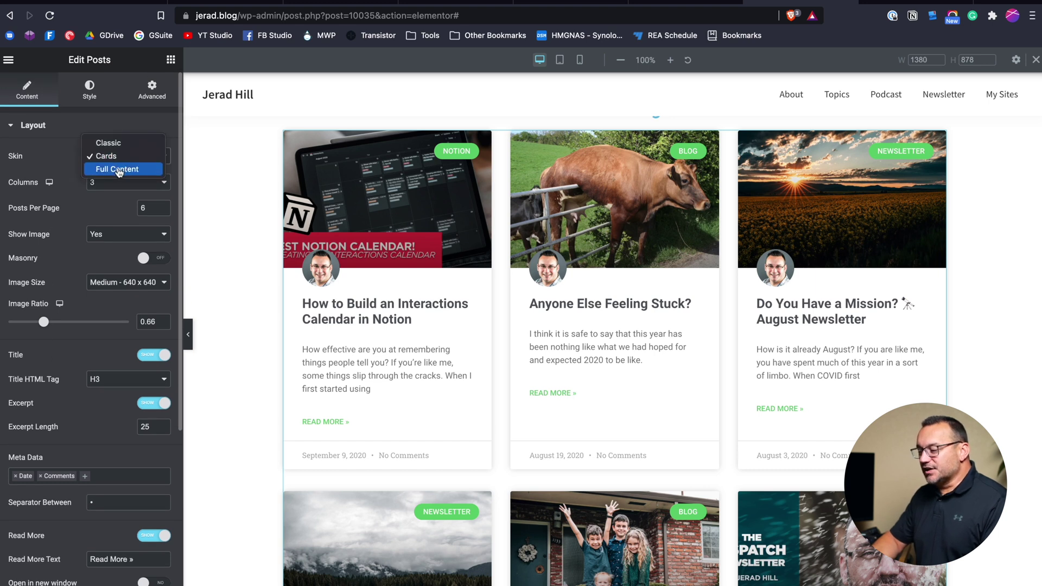
Step: Try the Full Content skin, which stacks each post's entire text and media
{"action": "left_click", "coordinate": [117, 170]}
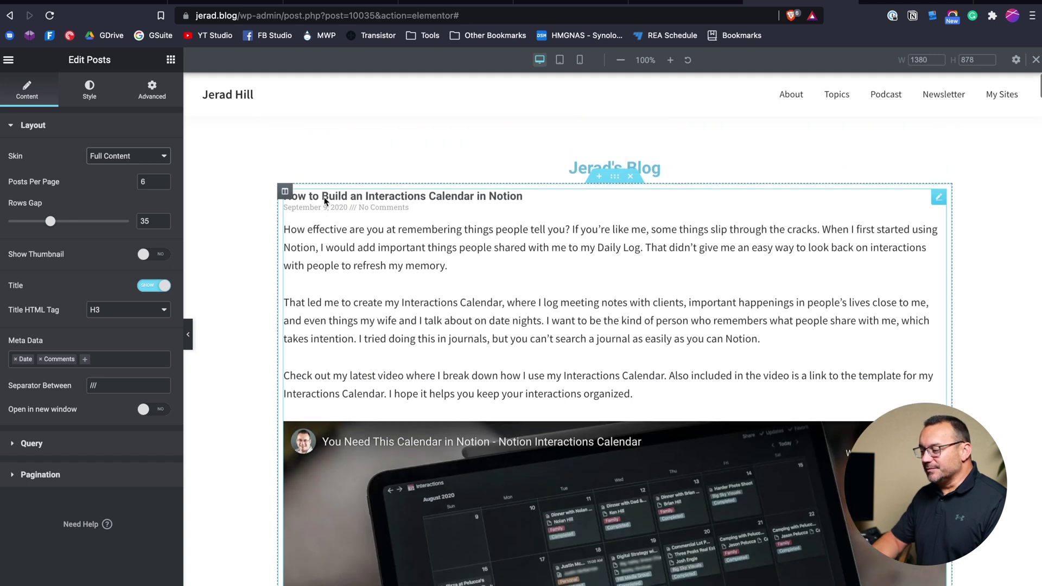
{"action": "scroll", "coordinate": [324, 201], "scroll_direction": "down", "scroll_amount": 4}
{"action": "scroll", "coordinate": [325, 202], "scroll_direction": "down", "scroll_amount": 10}
{"action": "scroll", "coordinate": [331, 190], "scroll_direction": "up", "scroll_amount": 15}
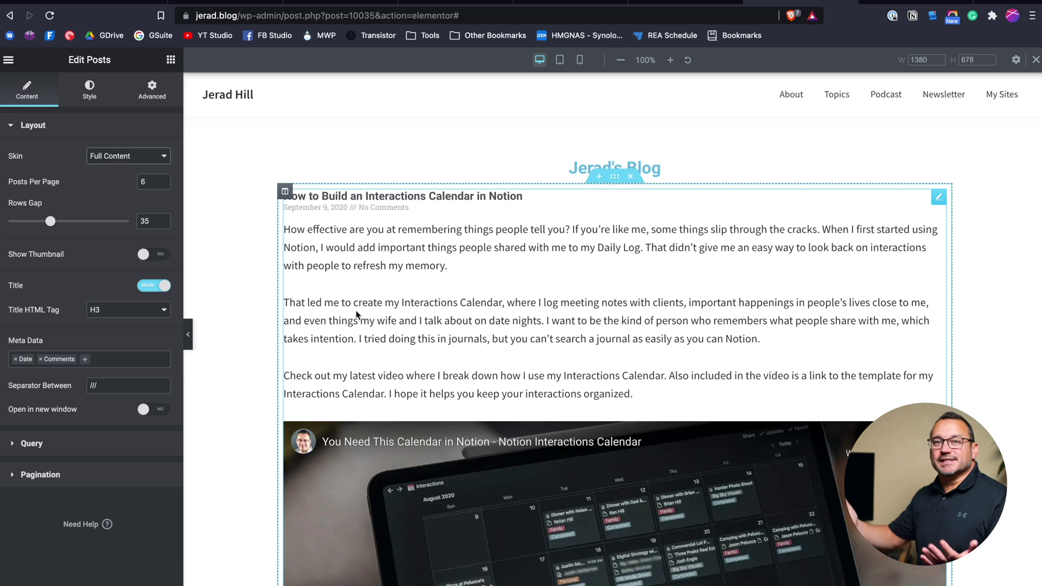
{"action": "scroll", "coordinate": [336, 302], "scroll_direction": "down", "scroll_amount": 18}
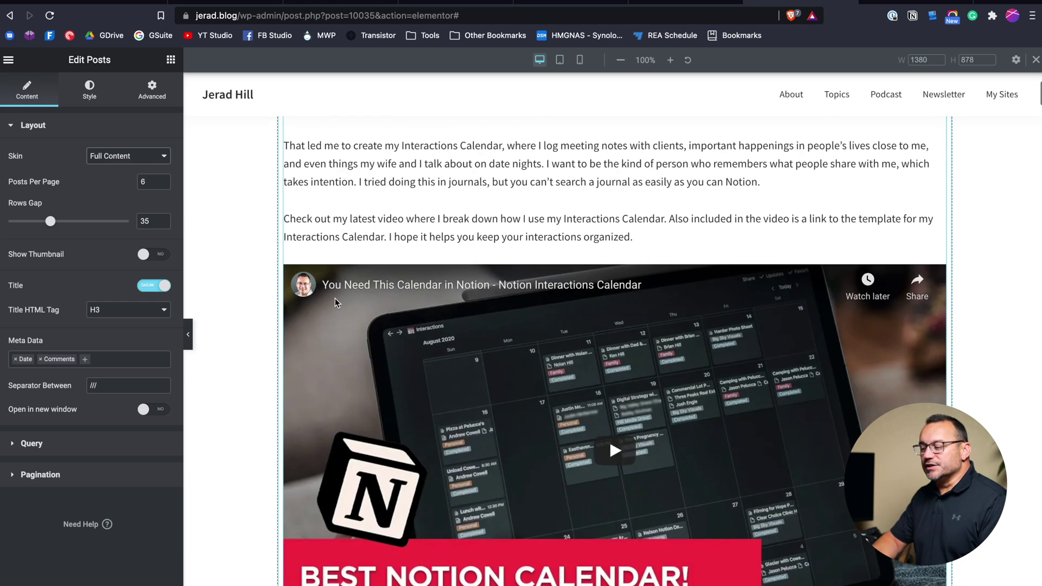
{"action": "scroll", "coordinate": [336, 302], "scroll_direction": "down", "scroll_amount": 20}
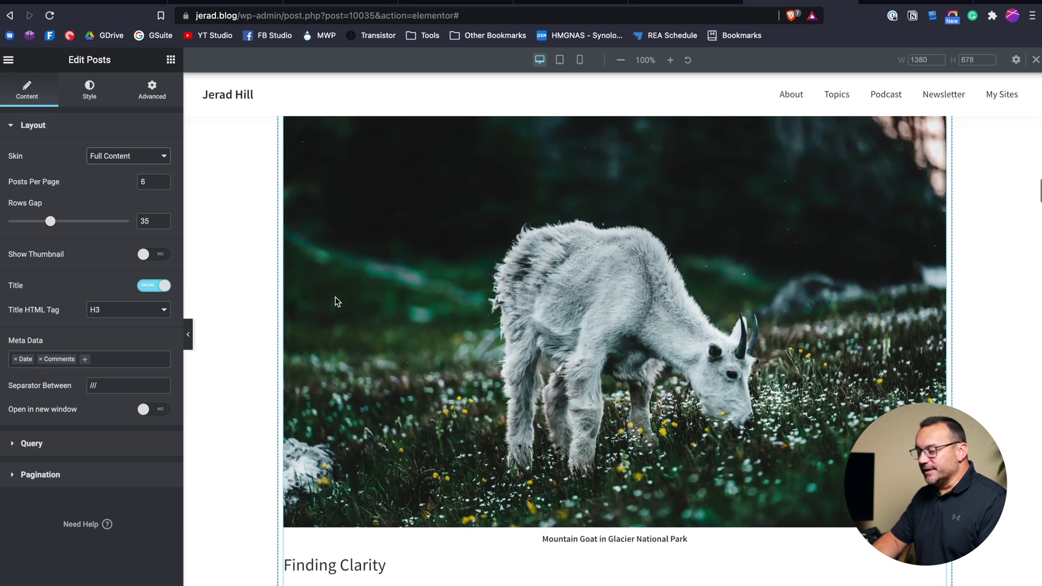
{"action": "scroll", "coordinate": [335, 302], "scroll_direction": "up", "scroll_amount": 20}
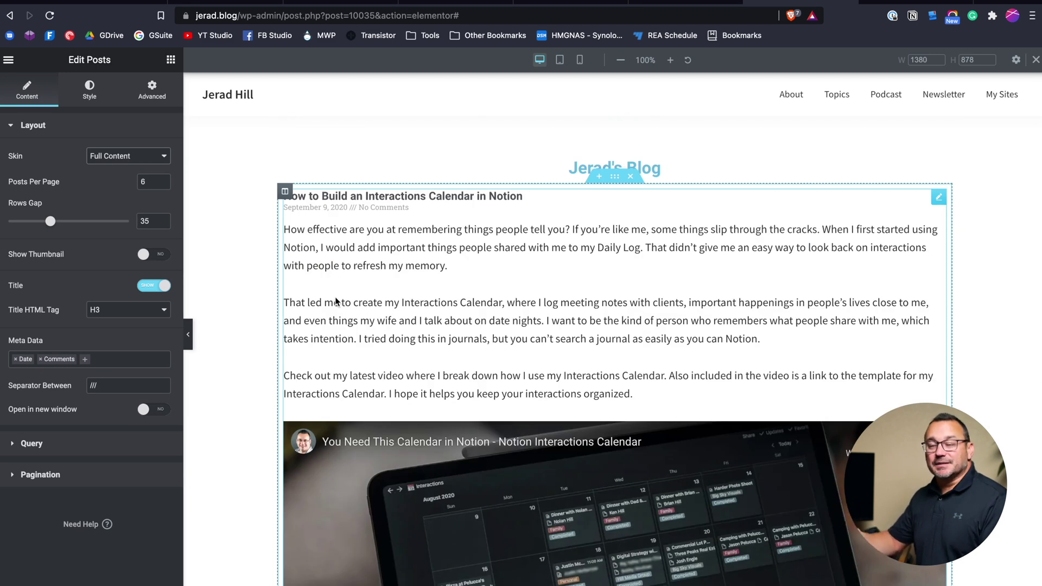
{"action": "left_click", "coordinate": [130, 158]}
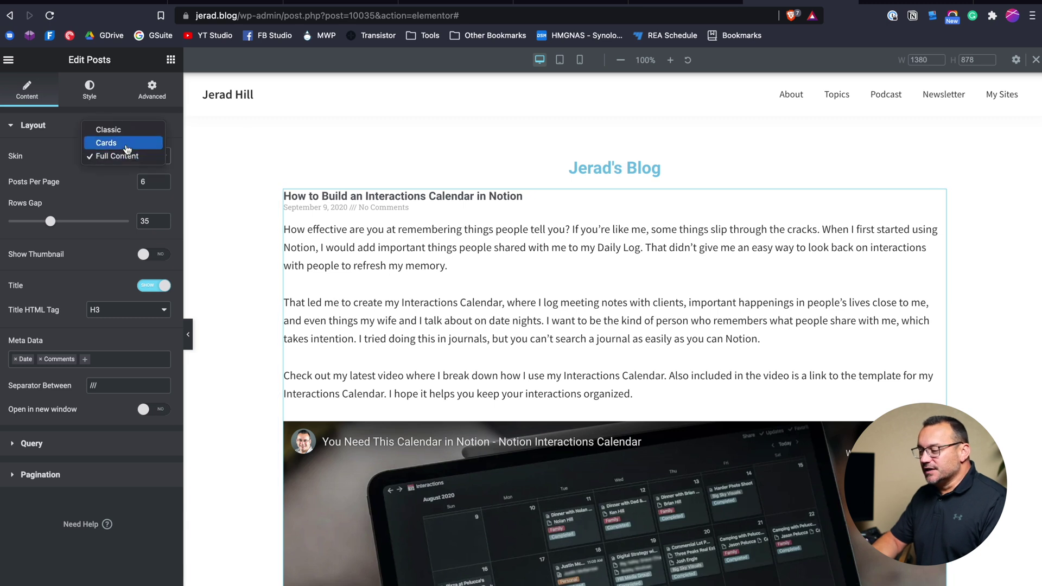
Step: Compare the Classic skin, then set the posts grid back to Cards with 3 columns
{"action": "left_click", "coordinate": [127, 143]}
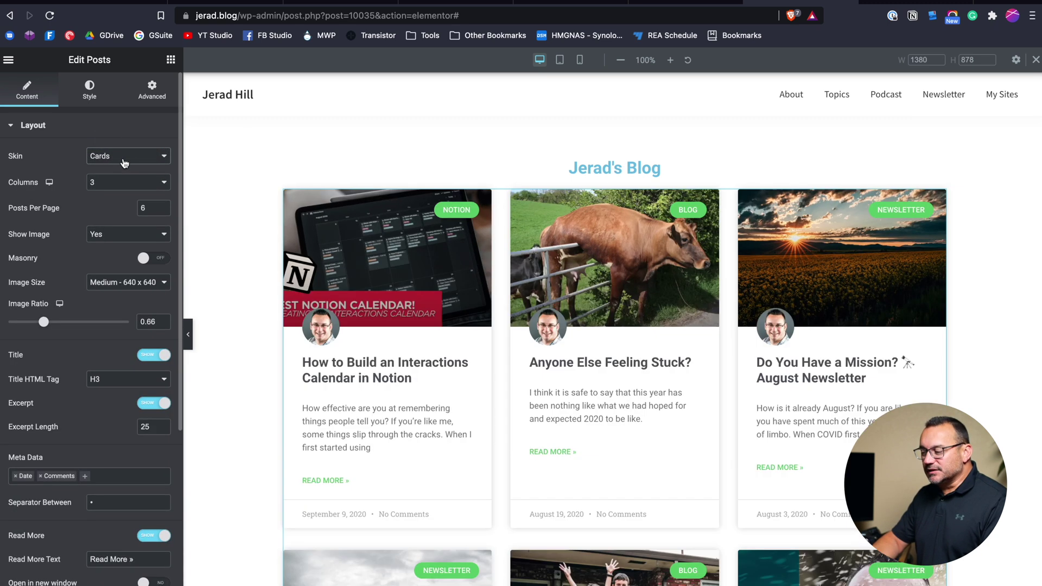
{"action": "left_click", "coordinate": [125, 159]}
{"action": "left_click", "coordinate": [124, 148]}
{"action": "left_click", "coordinate": [124, 148]}
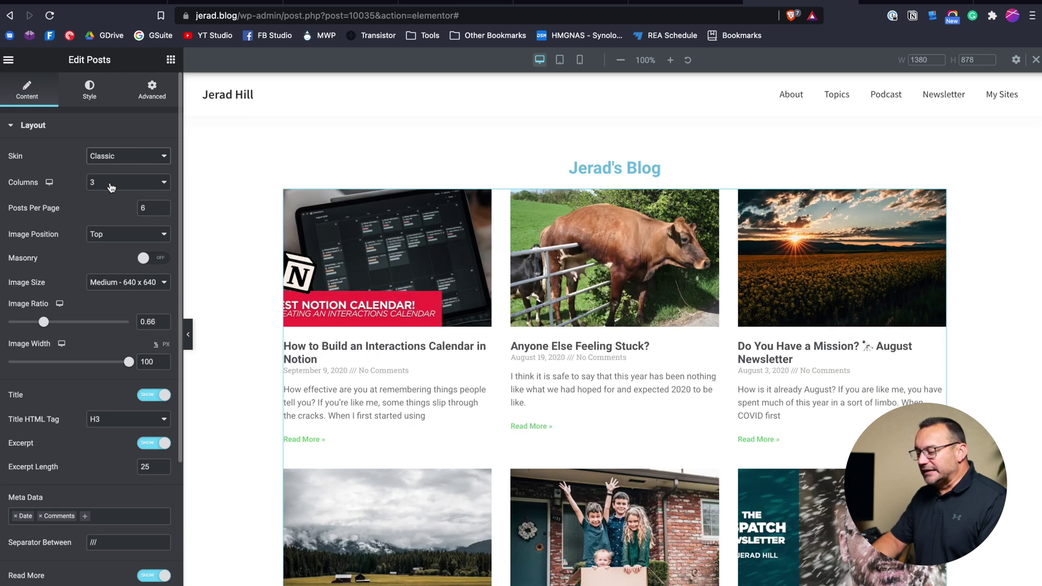
{"action": "left_click", "coordinate": [124, 156]}
{"action": "left_click", "coordinate": [122, 166]}
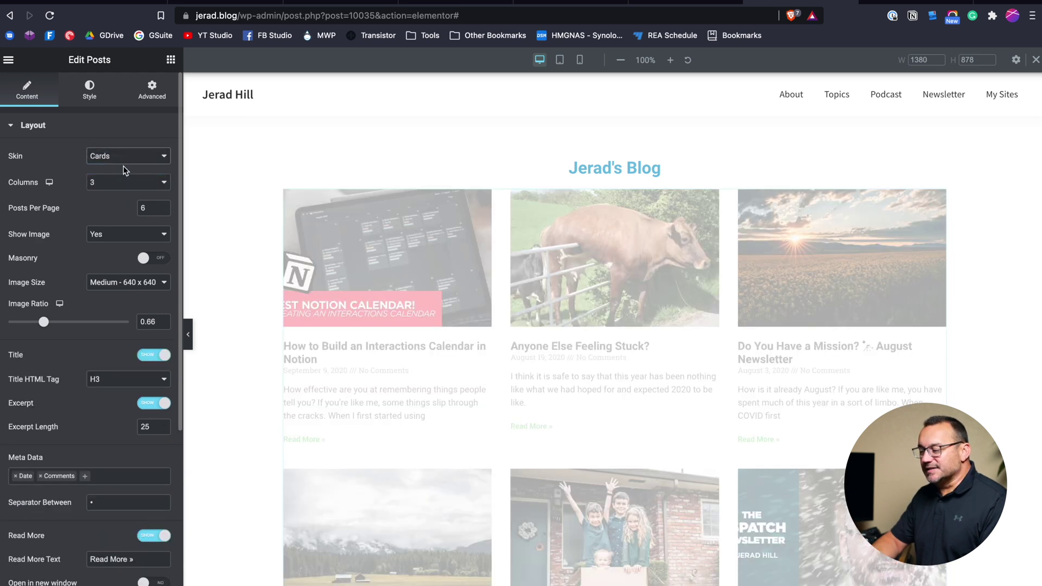
{"action": "scroll", "coordinate": [237, 268], "scroll_direction": "down", "scroll_amount": 1}
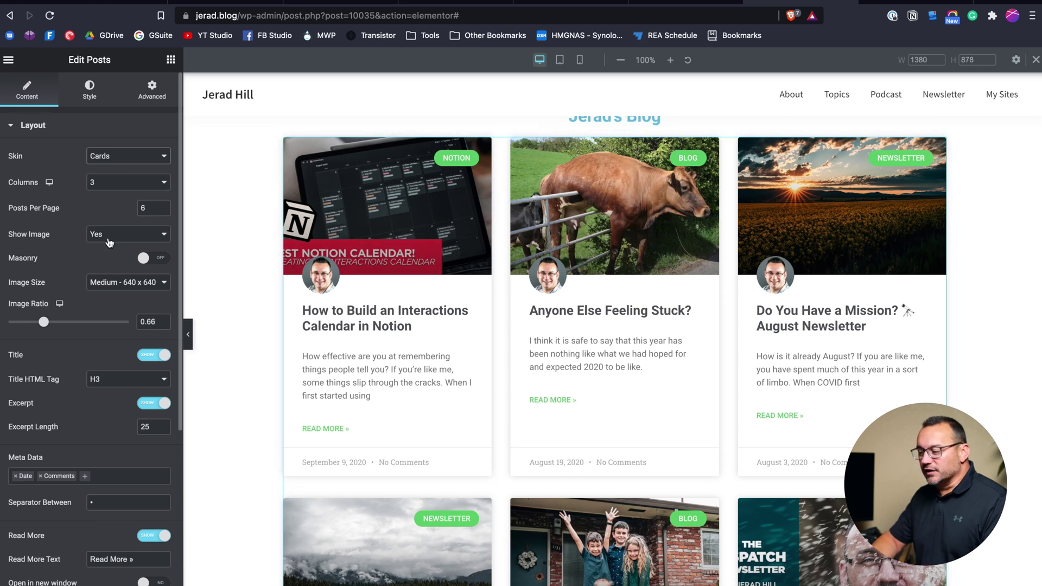
Step: Increase Posts Per Page from 6 to 9 and check the added cards in the grid
{"action": "scroll", "coordinate": [428, 288], "scroll_direction": "down", "scroll_amount": 8}
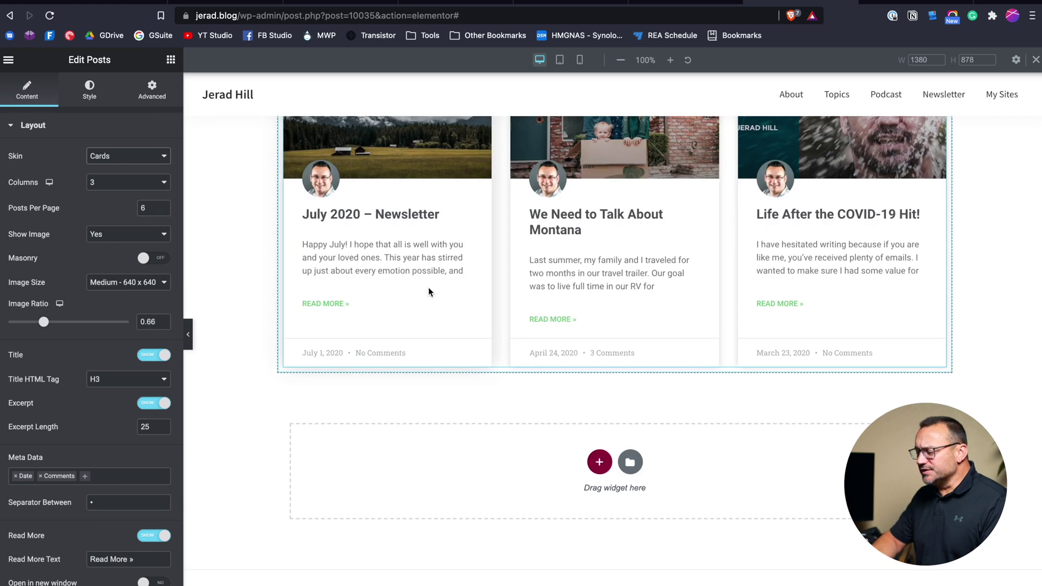
{"action": "scroll", "coordinate": [428, 288], "scroll_direction": "up", "scroll_amount": 7}
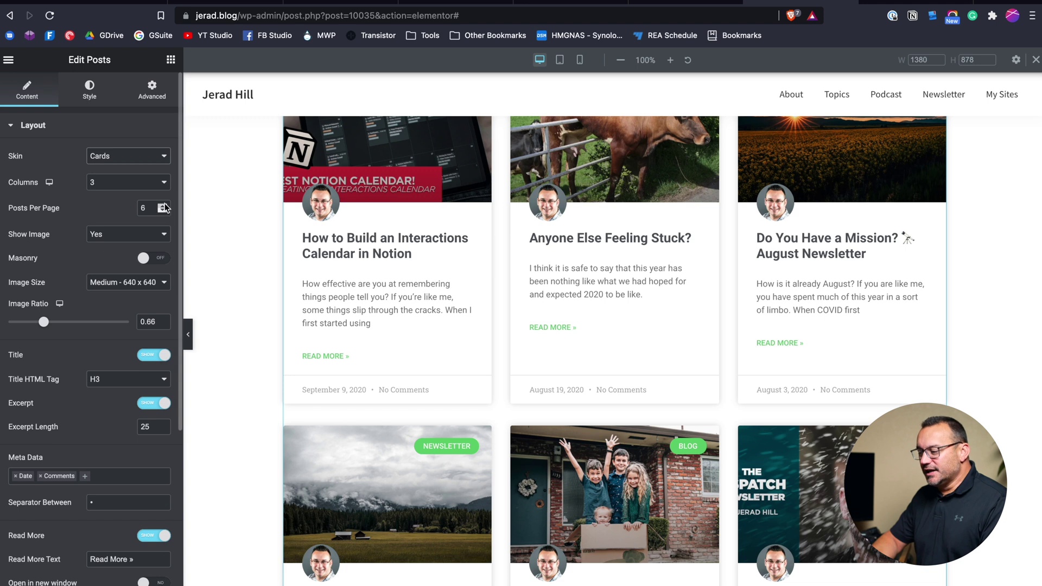
{"action": "scroll", "coordinate": [255, 252], "scroll_direction": "down", "scroll_amount": 1}
{"action": "left_click", "coordinate": [163, 206]}
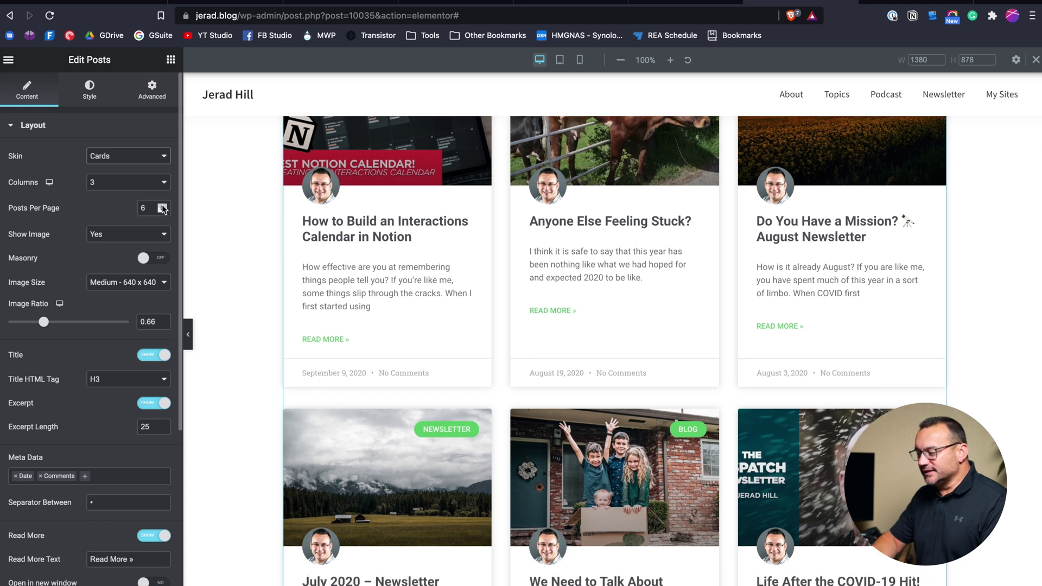
{"action": "scroll", "coordinate": [263, 303], "scroll_direction": "down", "scroll_amount": 9}
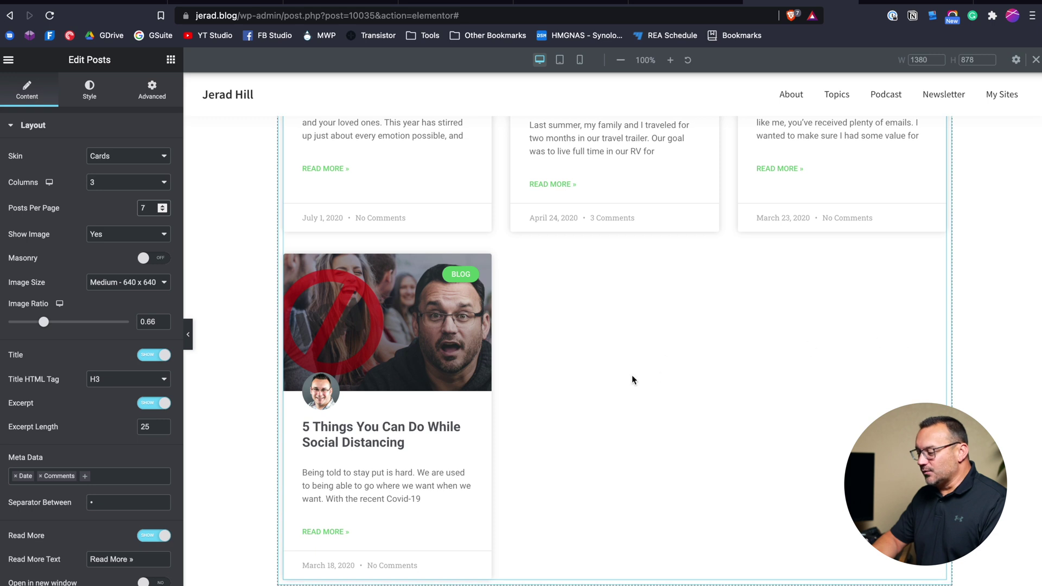
{"action": "left_click", "coordinate": [162, 206]}
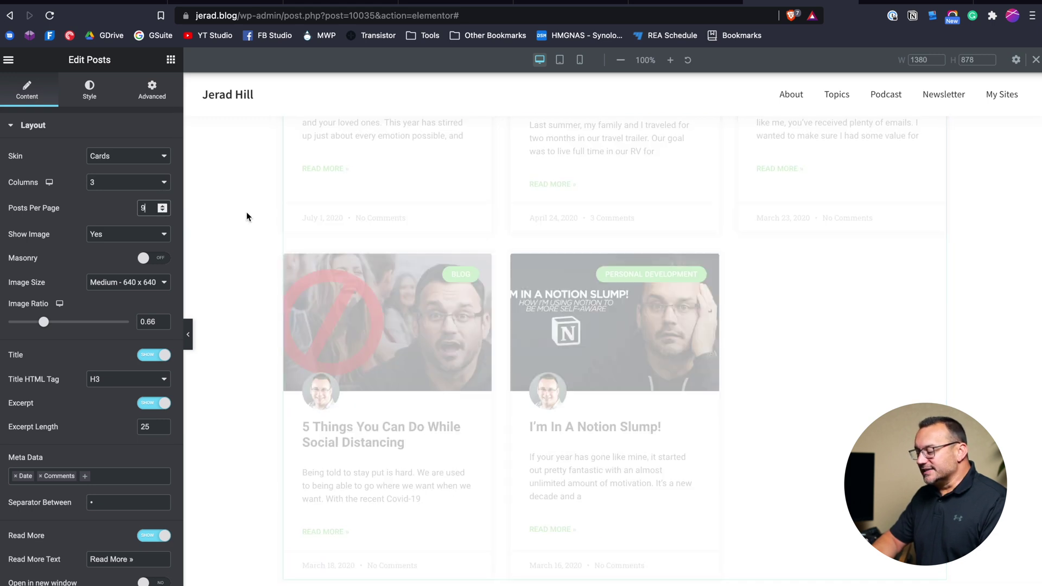
{"action": "scroll", "coordinate": [247, 213], "scroll_direction": "up", "scroll_amount": 10}
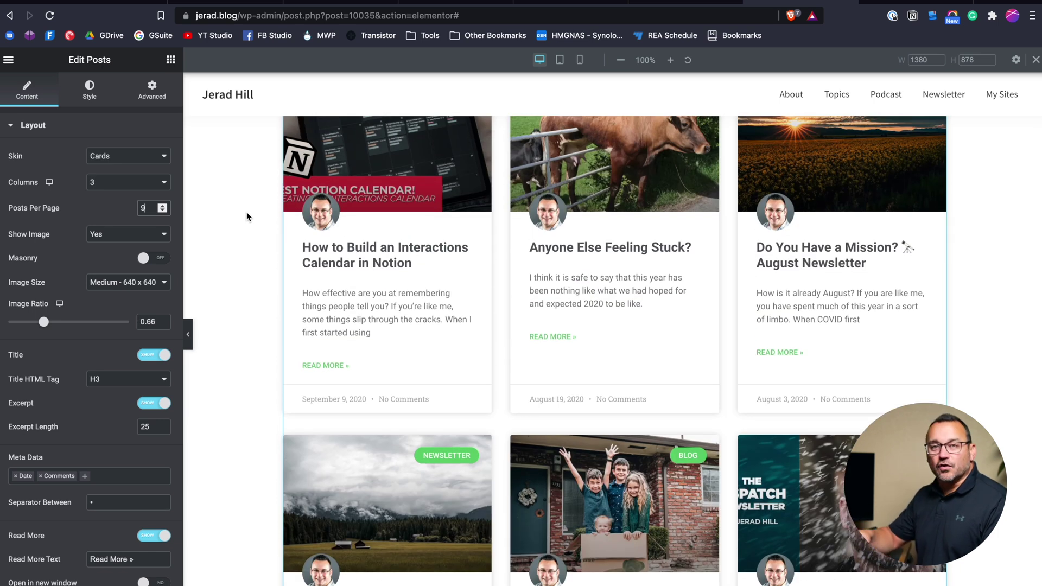
{"action": "scroll", "coordinate": [247, 216], "scroll_direction": "down", "scroll_amount": 2}
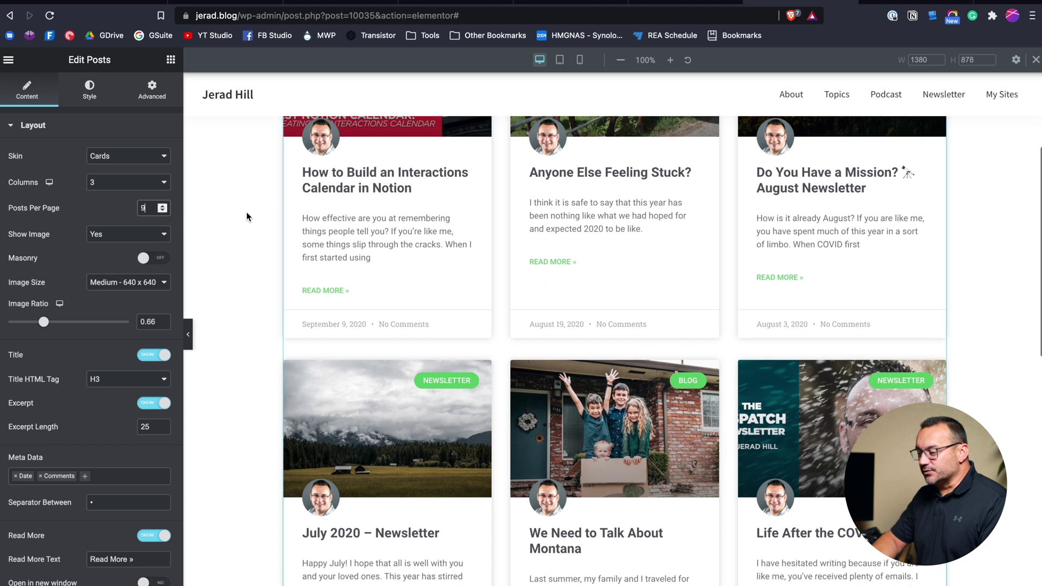
{"action": "scroll", "coordinate": [246, 216], "scroll_direction": "up", "scroll_amount": 4}
{"action": "scroll", "coordinate": [246, 216], "scroll_direction": "up", "scroll_amount": 3}
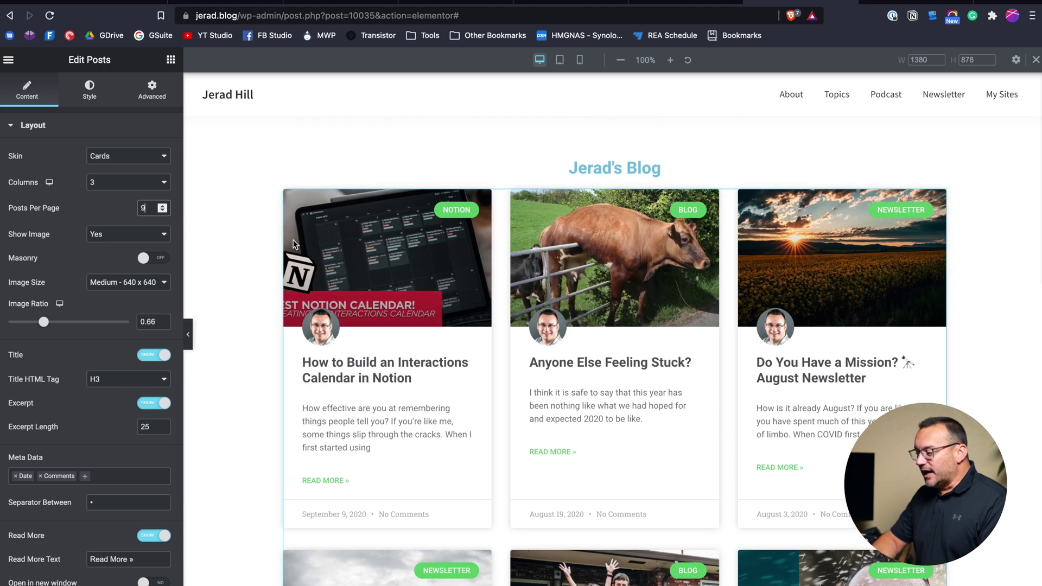
{"action": "left_click", "coordinate": [150, 239]}
{"action": "left_click", "coordinate": [210, 239]}
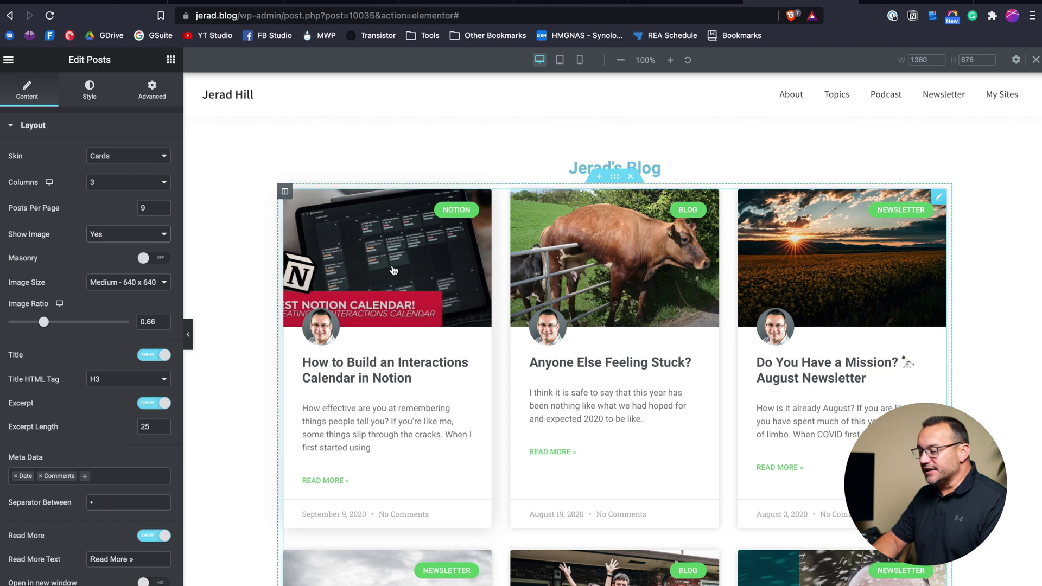
{"action": "left_click", "coordinate": [128, 238]}
{"action": "left_click", "coordinate": [124, 248]}
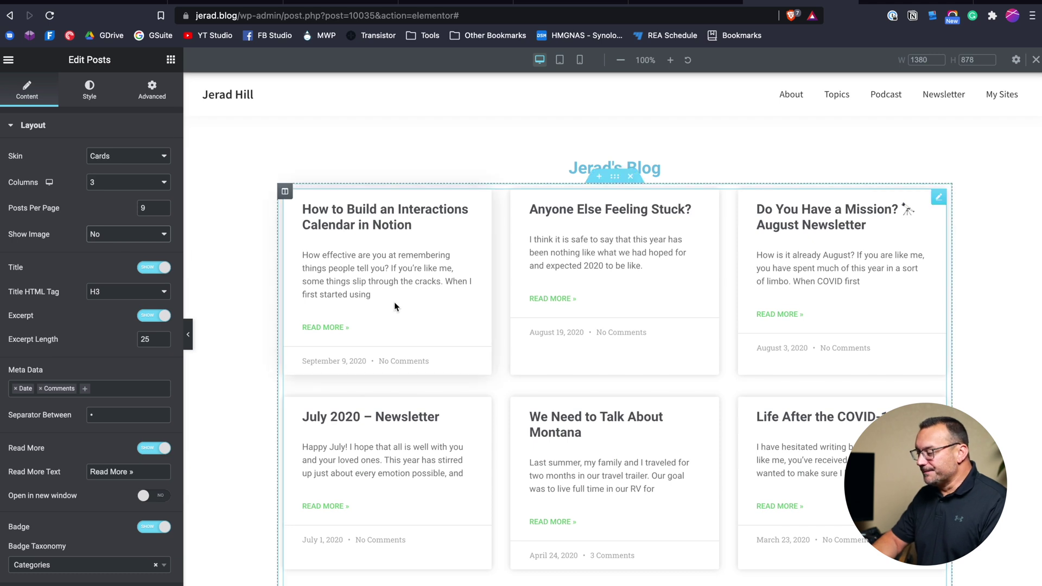
{"action": "scroll", "coordinate": [395, 307], "scroll_direction": "down", "scroll_amount": 3}
{"action": "scroll", "coordinate": [348, 296], "scroll_direction": "up", "scroll_amount": 3}
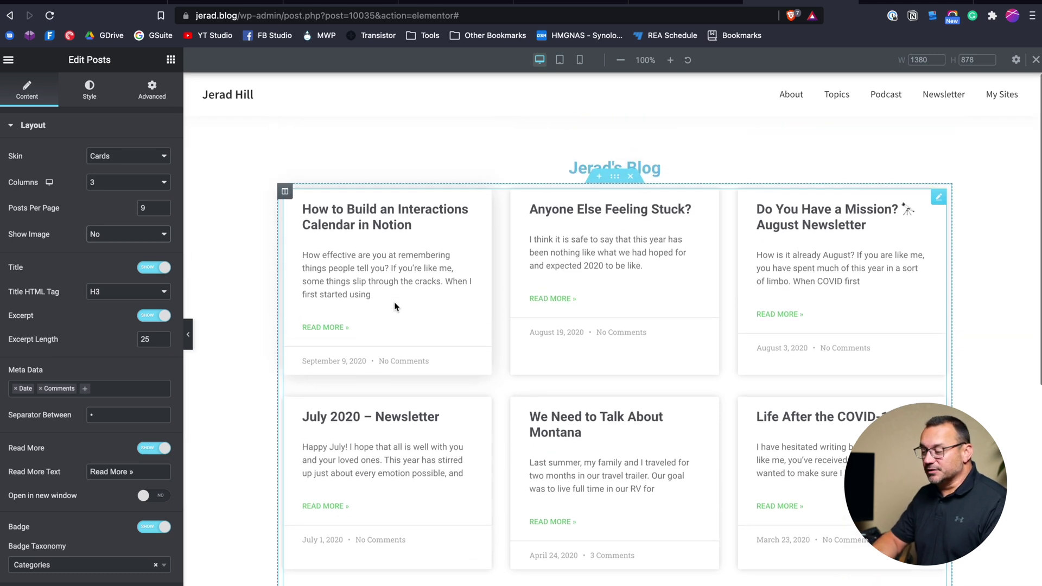
{"action": "left_click", "coordinate": [117, 233]}
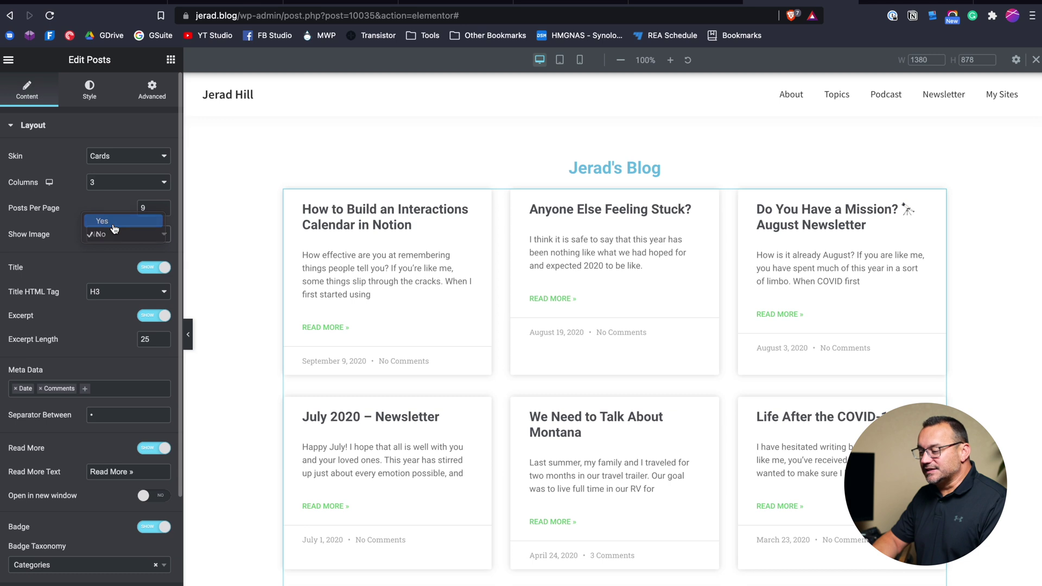
{"action": "left_click", "coordinate": [113, 222]}
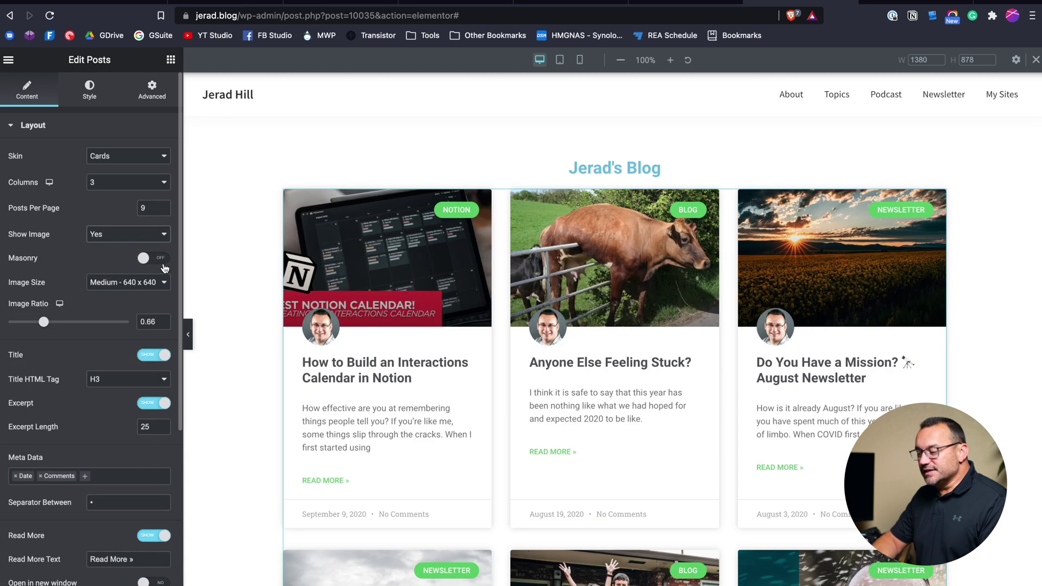
{"action": "scroll", "coordinate": [268, 259], "scroll_direction": "down", "scroll_amount": 2}
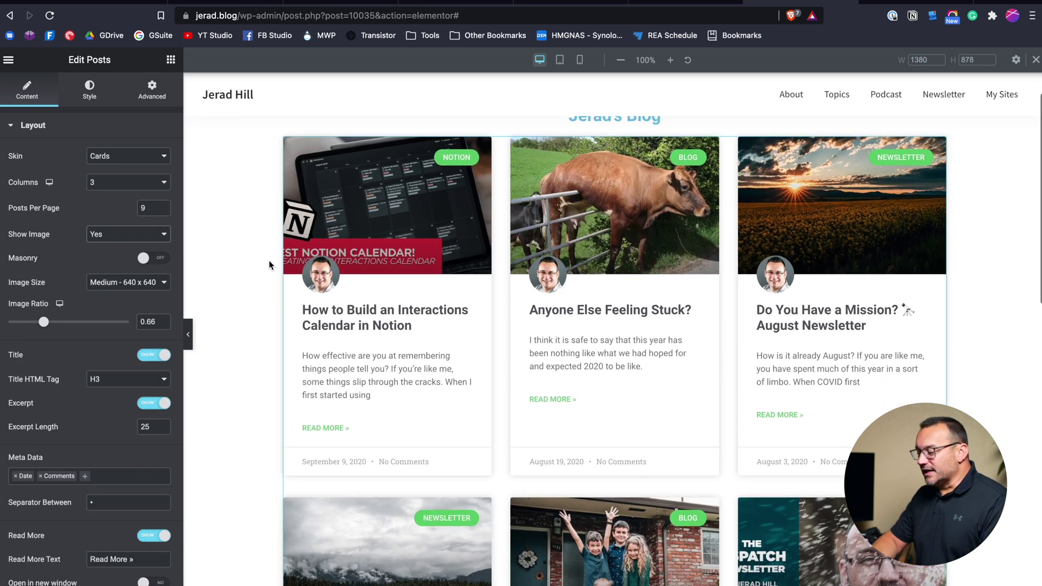
{"action": "left_click", "coordinate": [152, 259]}
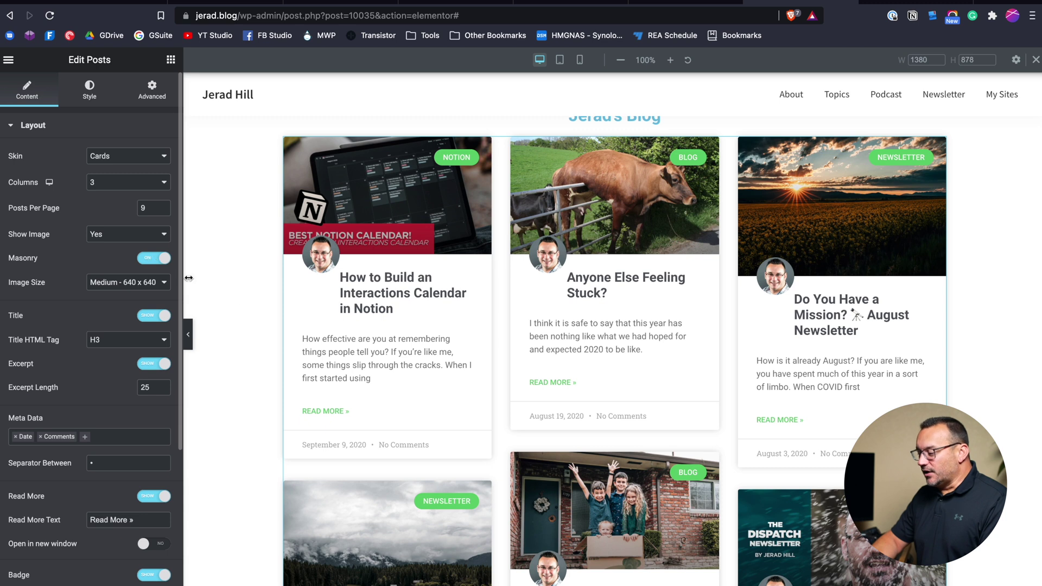
{"action": "scroll", "coordinate": [239, 307], "scroll_direction": "down", "scroll_amount": 5}
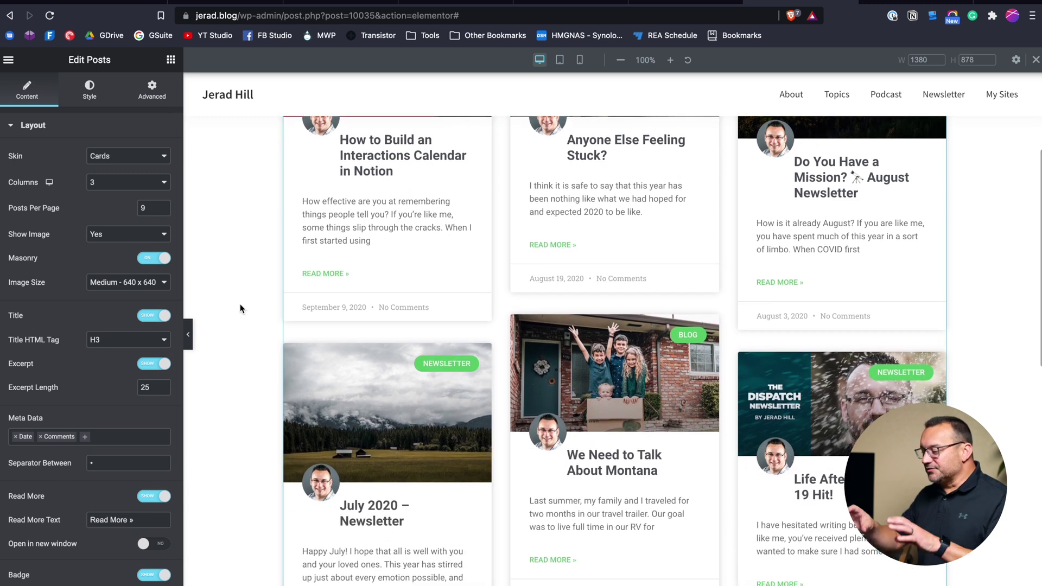
{"action": "scroll", "coordinate": [241, 308], "scroll_direction": "down", "scroll_amount": 15}
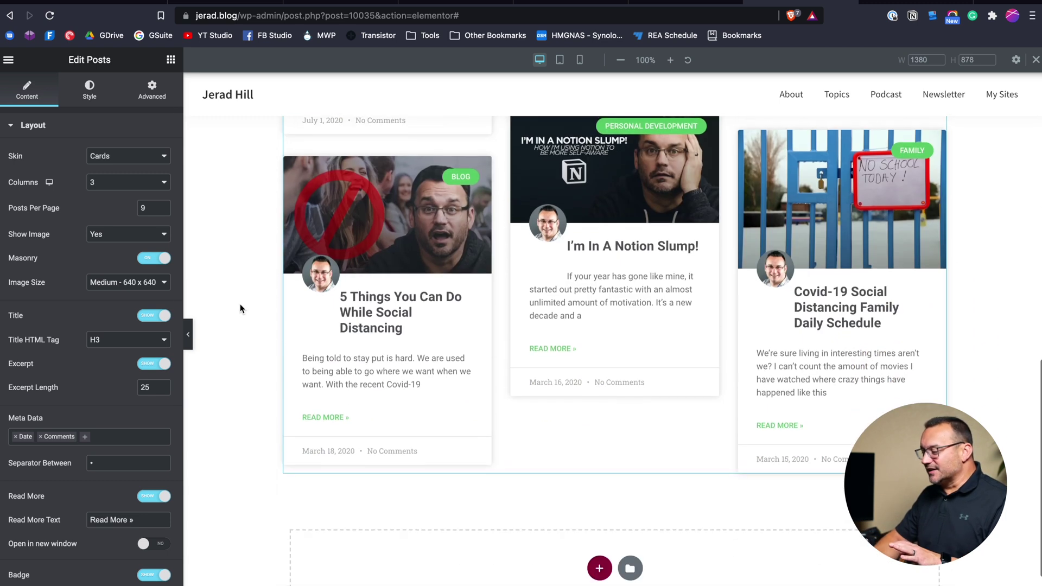
{"action": "scroll", "coordinate": [239, 306], "scroll_direction": "up", "scroll_amount": 15}
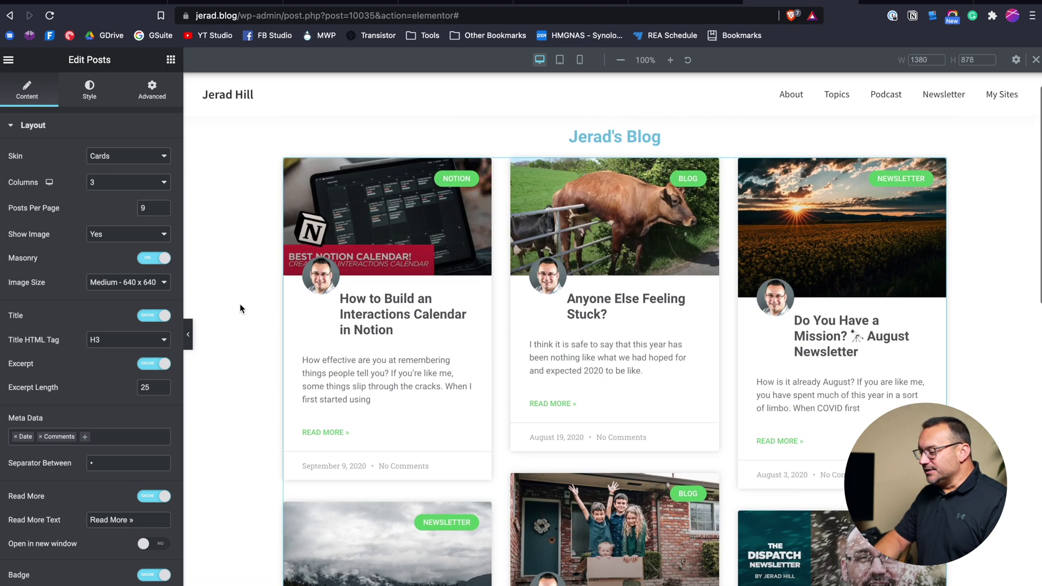
{"action": "scroll", "coordinate": [239, 305], "scroll_direction": "down", "scroll_amount": 10}
{"action": "scroll", "coordinate": [546, 252], "scroll_direction": "up", "scroll_amount": 2}
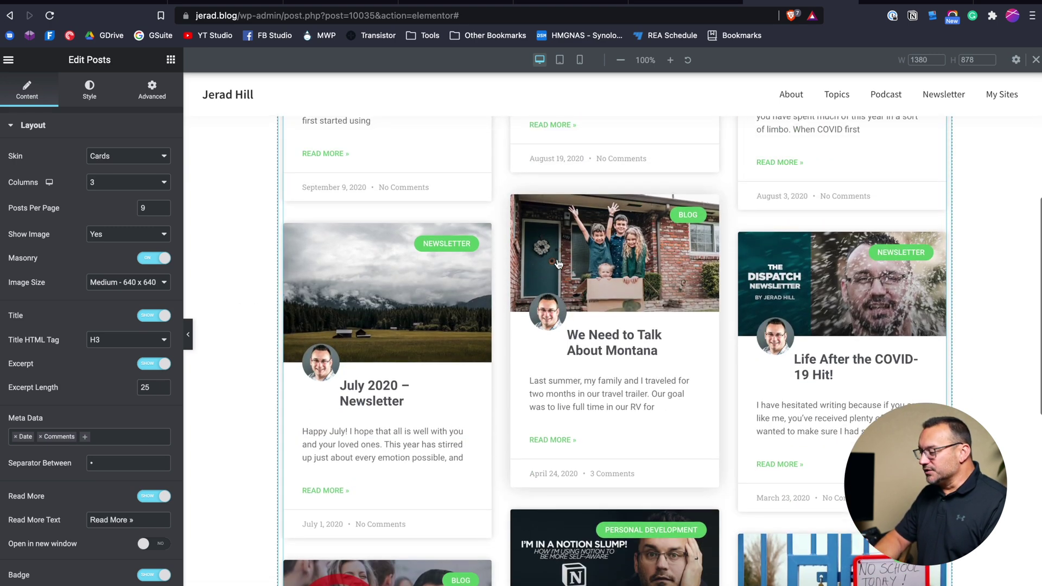
{"action": "scroll", "coordinate": [589, 265], "scroll_direction": "down", "scroll_amount": 1}
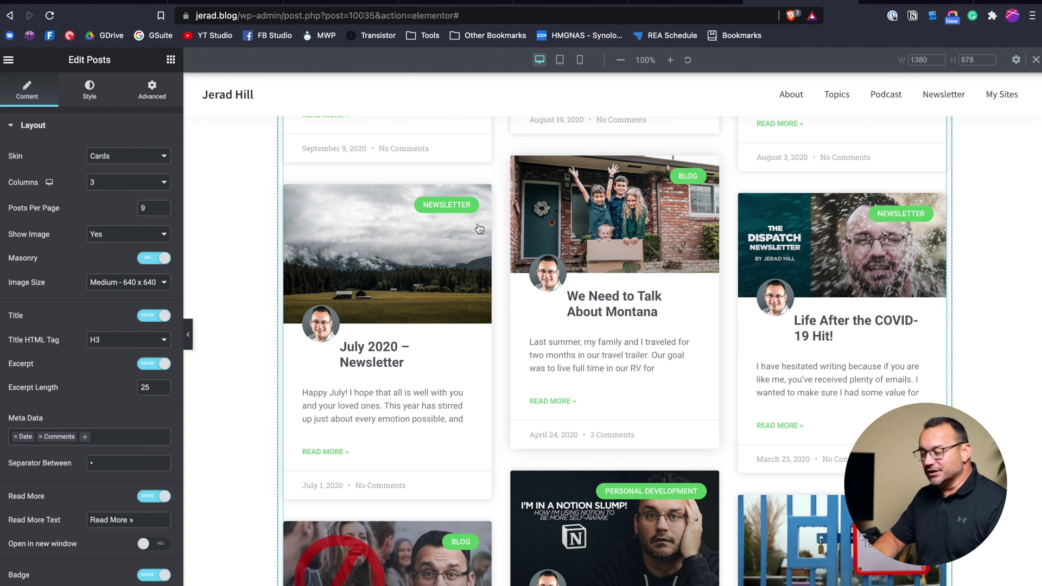
{"action": "scroll", "coordinate": [334, 322], "scroll_direction": "down", "scroll_amount": 4}
{"action": "scroll", "coordinate": [334, 323], "scroll_direction": "up", "scroll_amount": 2}
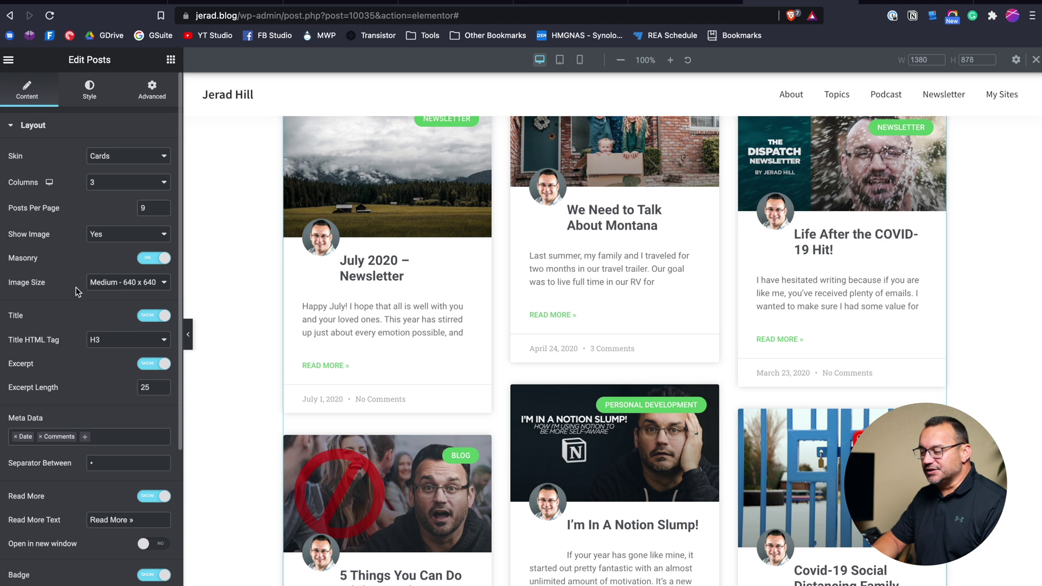
{"action": "left_click", "coordinate": [154, 260]}
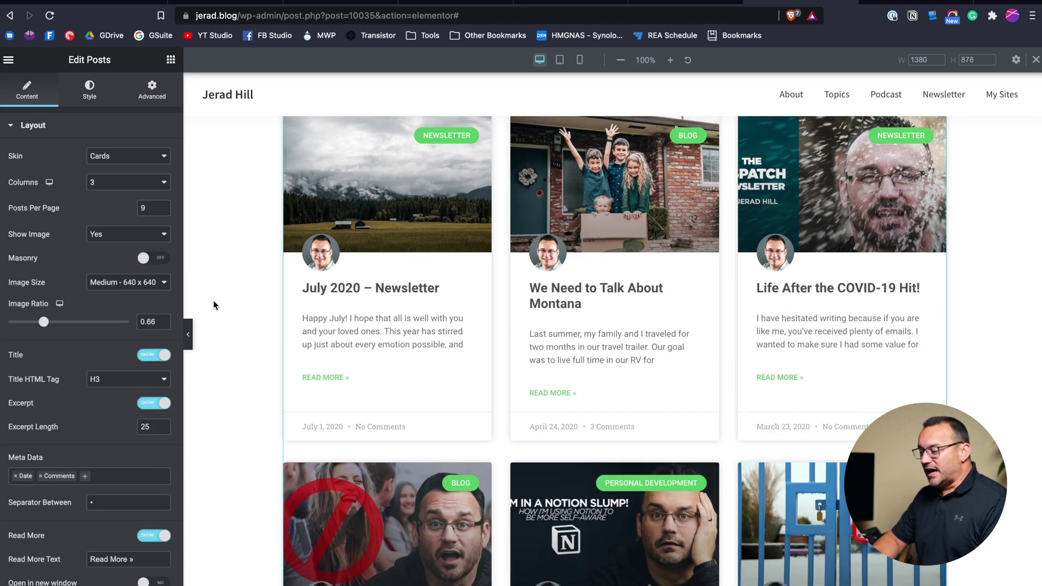
{"action": "scroll", "coordinate": [214, 301], "scroll_direction": "up", "scroll_amount": 1}
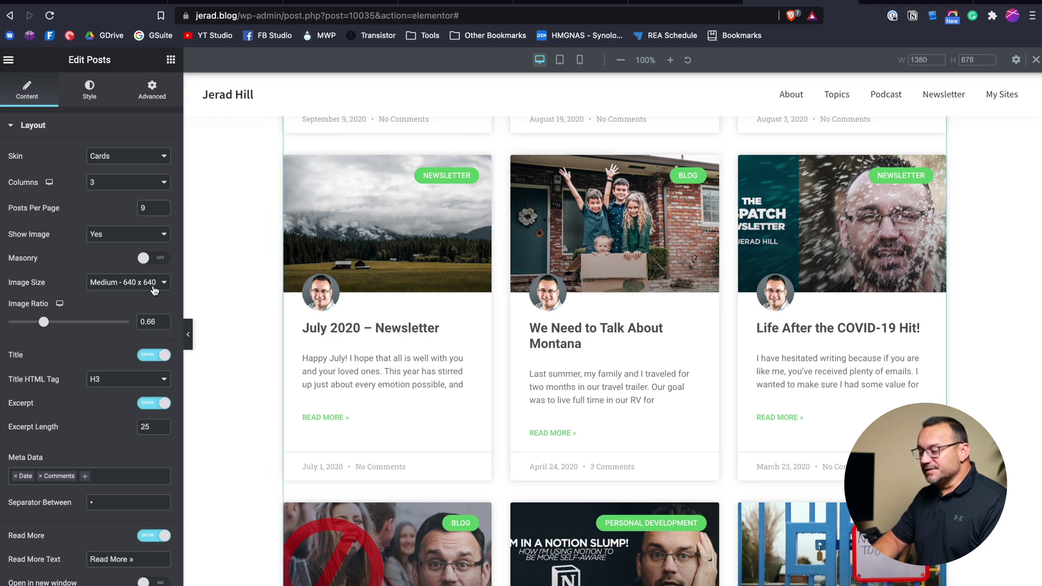
{"action": "left_click", "coordinate": [110, 282]}
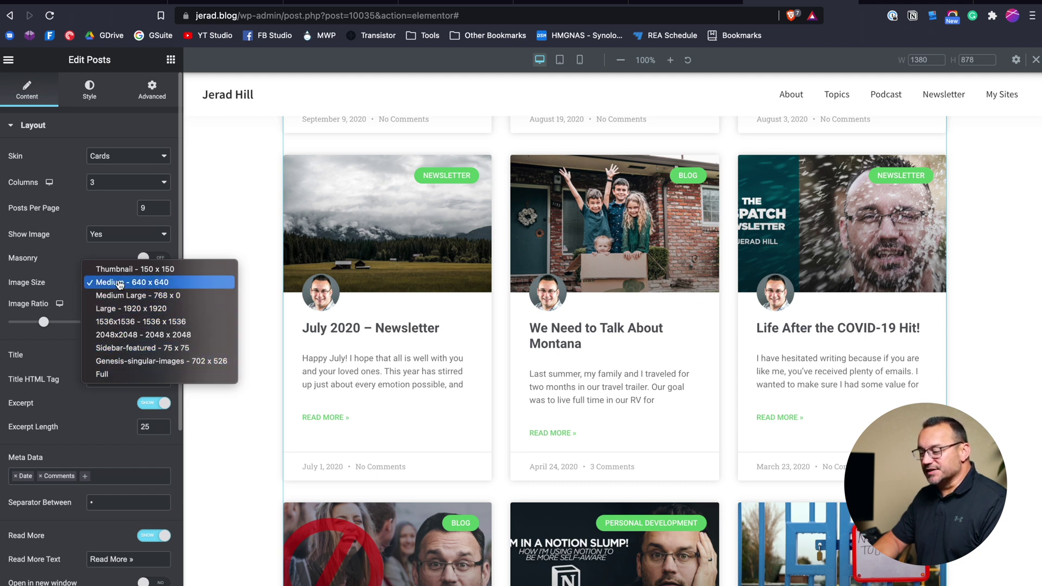
{"action": "left_click", "coordinate": [60, 288]}
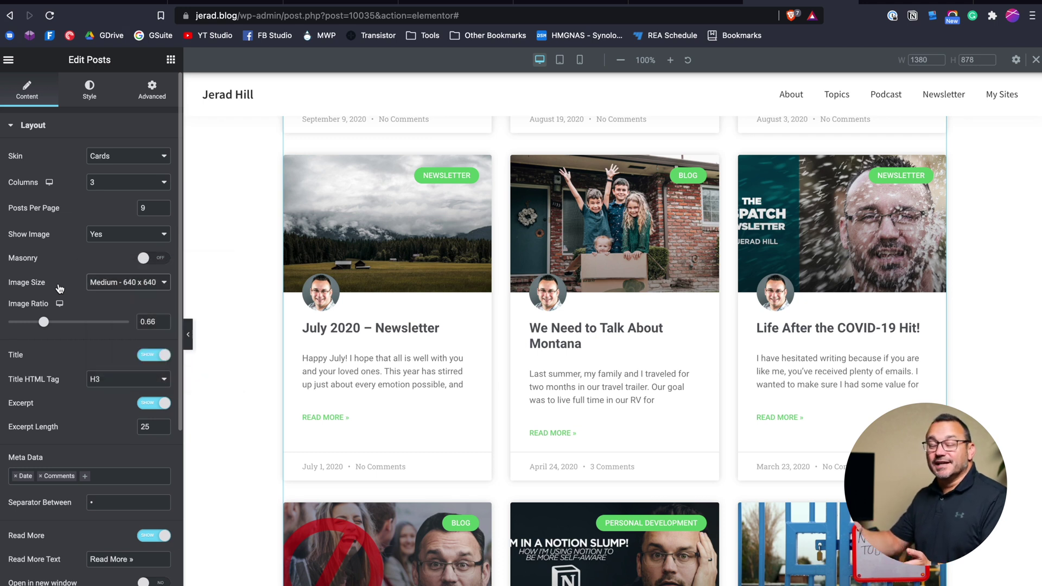
{"action": "left_click", "coordinate": [117, 288]}
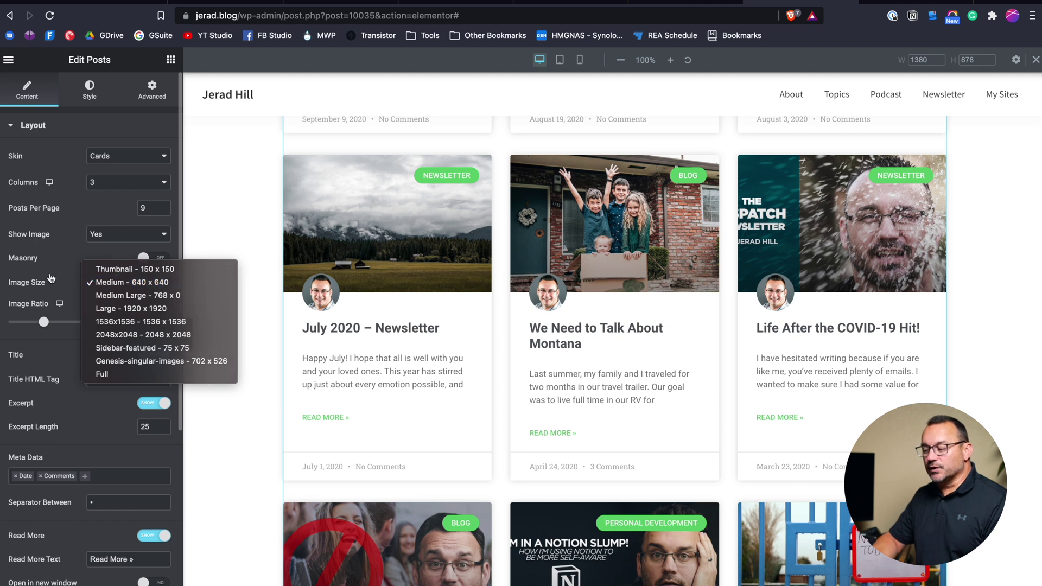
{"action": "left_click", "coordinate": [124, 283]}
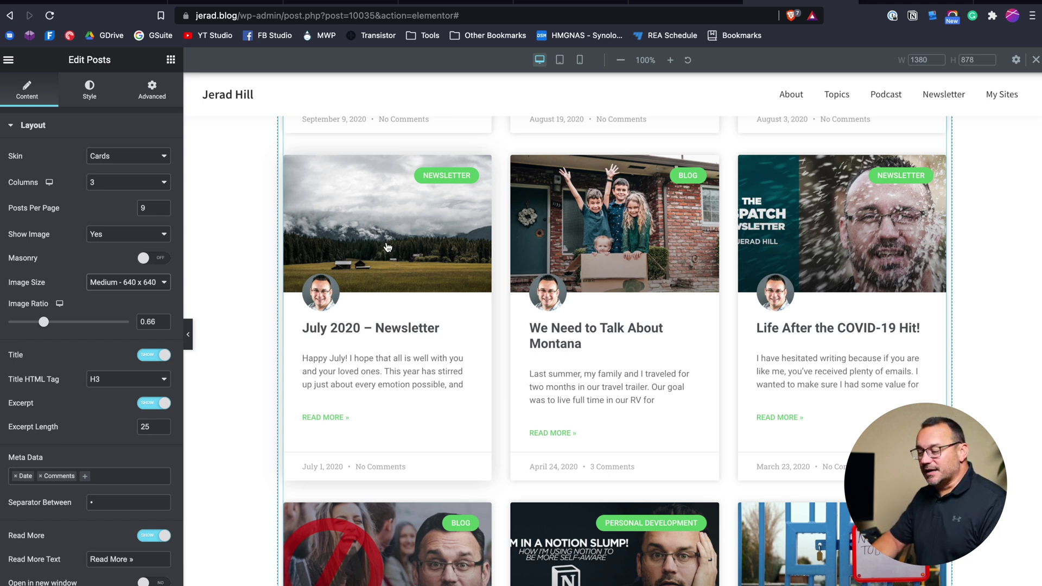
{"action": "scroll", "coordinate": [44, 380], "scroll_direction": "down", "scroll_amount": 5}
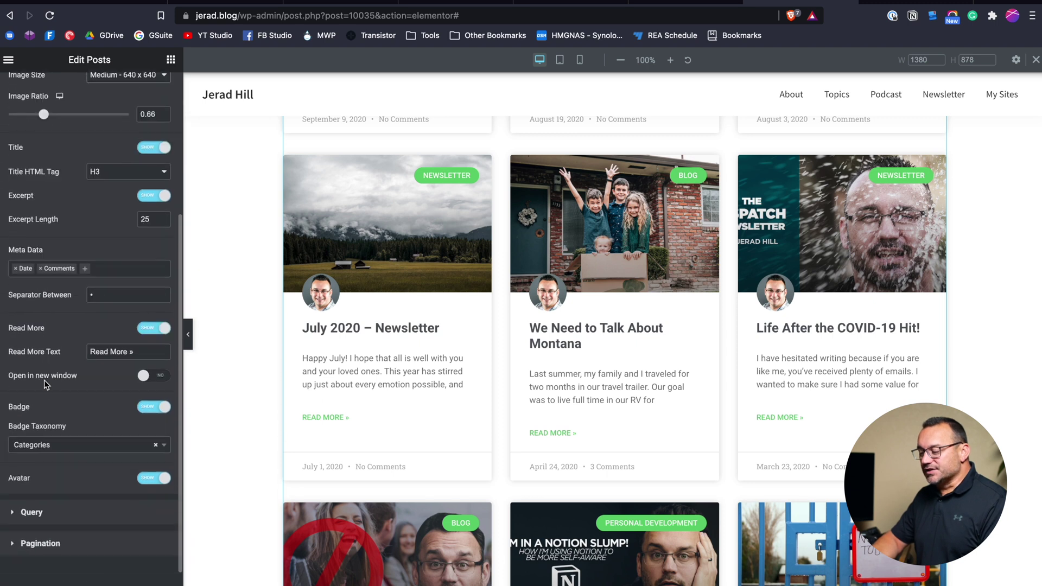
{"action": "scroll", "coordinate": [44, 380], "scroll_direction": "up", "scroll_amount": 1}
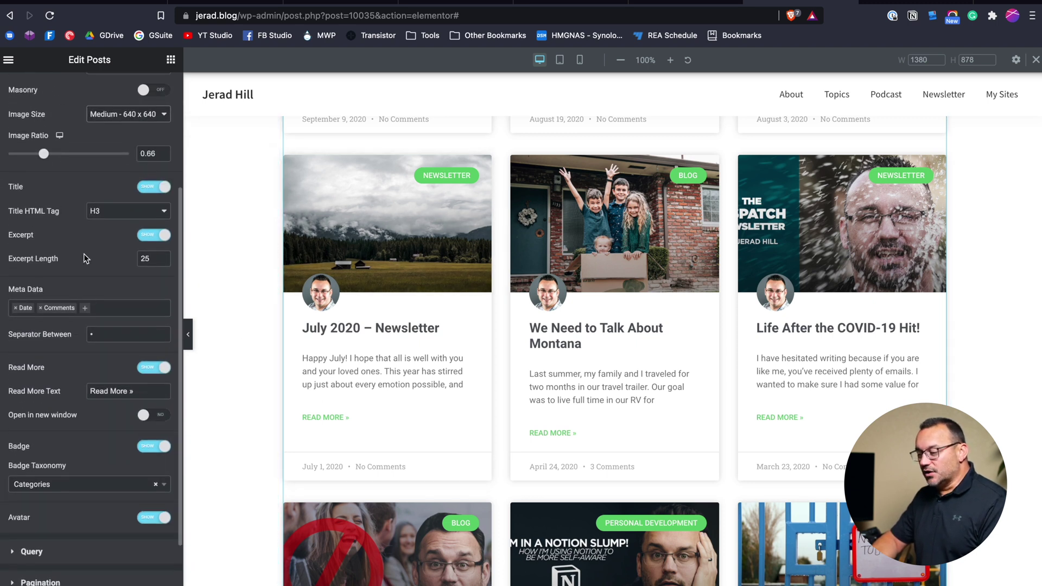
{"action": "scroll", "coordinate": [86, 259], "scroll_direction": "down", "scroll_amount": 1}
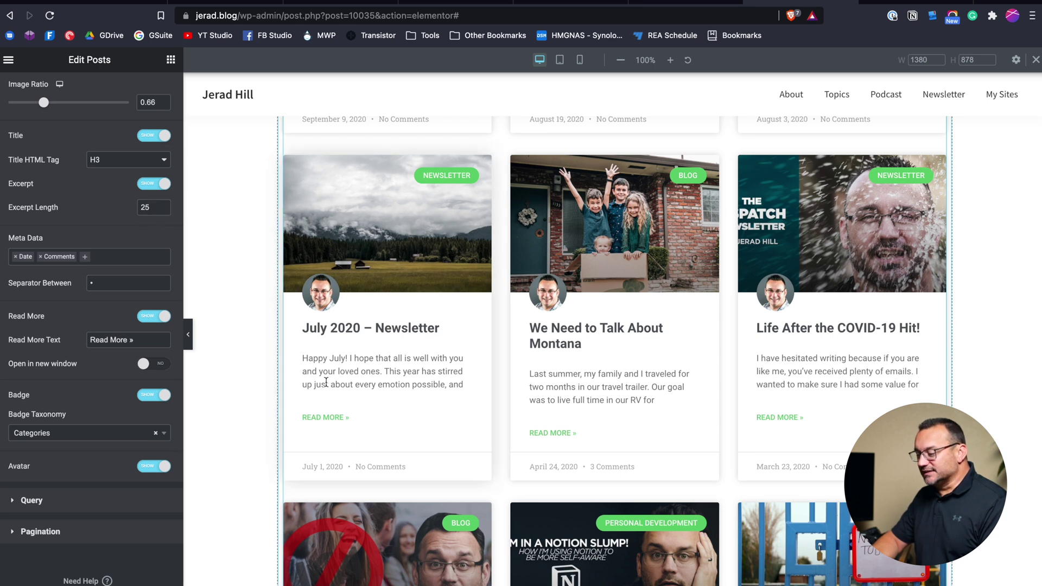
{"action": "scroll", "coordinate": [50, 307], "scroll_direction": "down", "scroll_amount": 1}
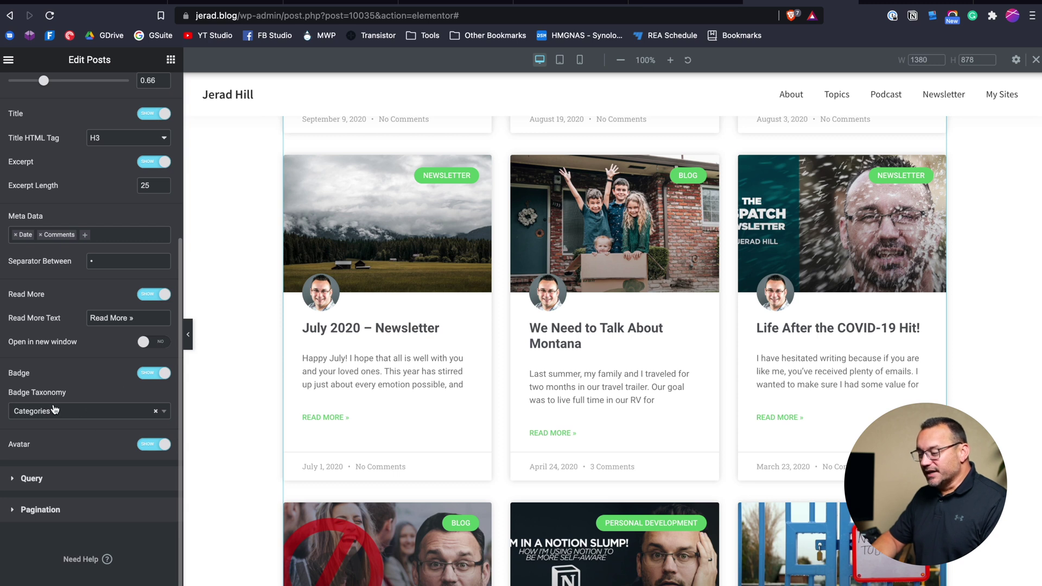
{"action": "left_click", "coordinate": [82, 414]}
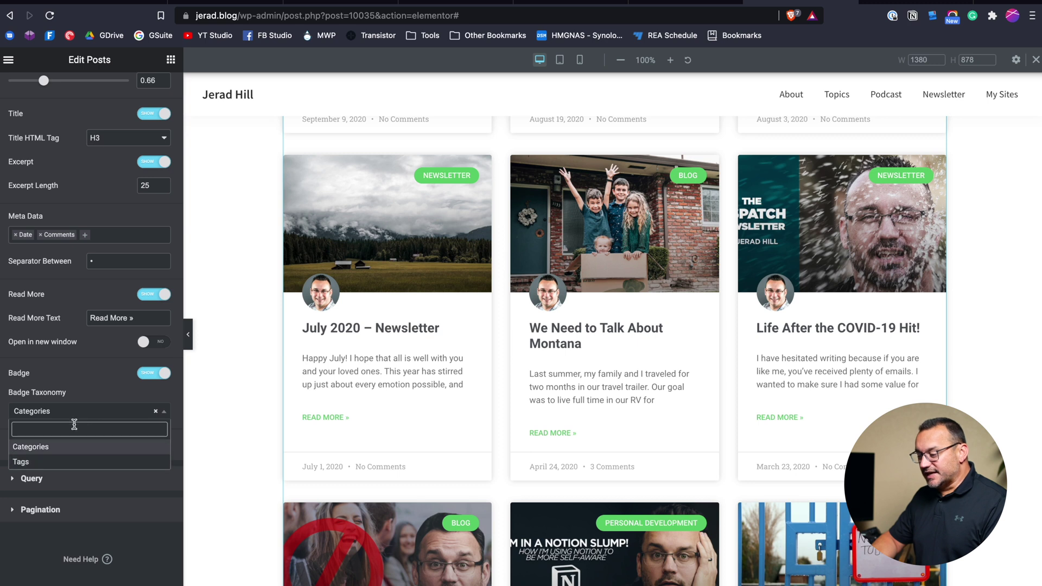
{"action": "left_click", "coordinate": [83, 392]}
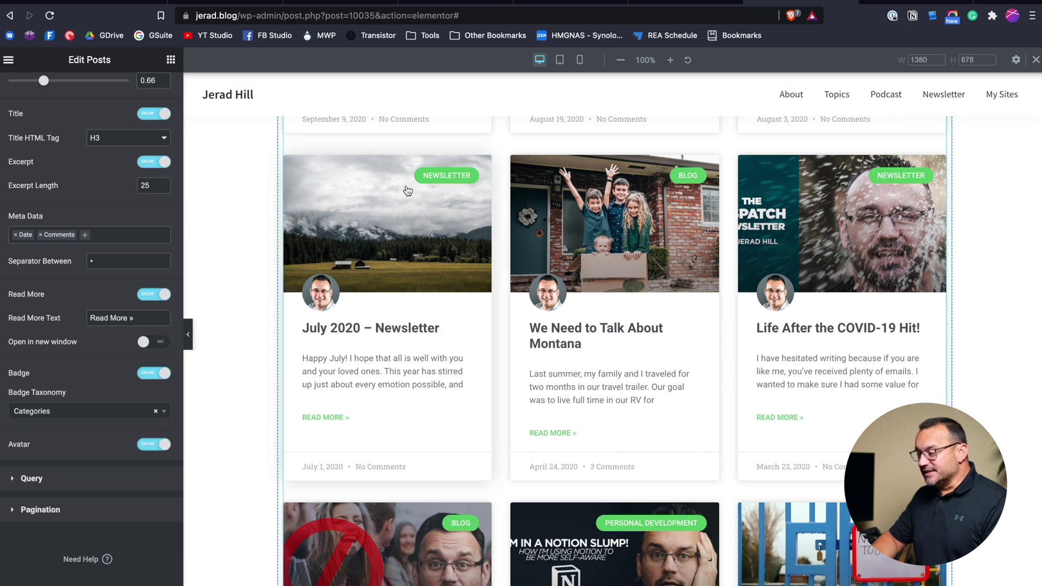
{"action": "scroll", "coordinate": [455, 181], "scroll_direction": "up", "scroll_amount": 7}
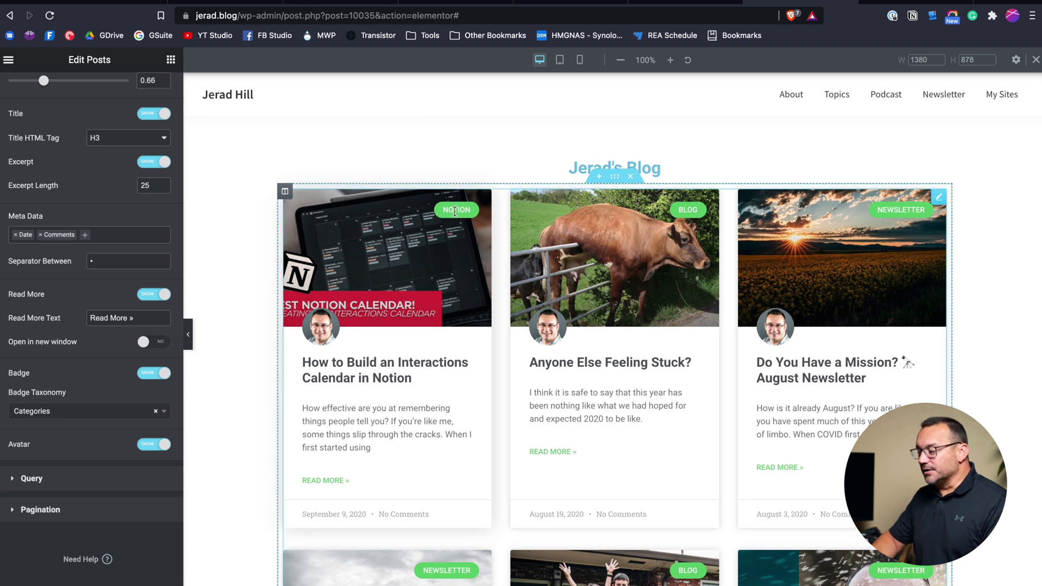
{"action": "scroll", "coordinate": [628, 385], "scroll_direction": "down", "scroll_amount": 4}
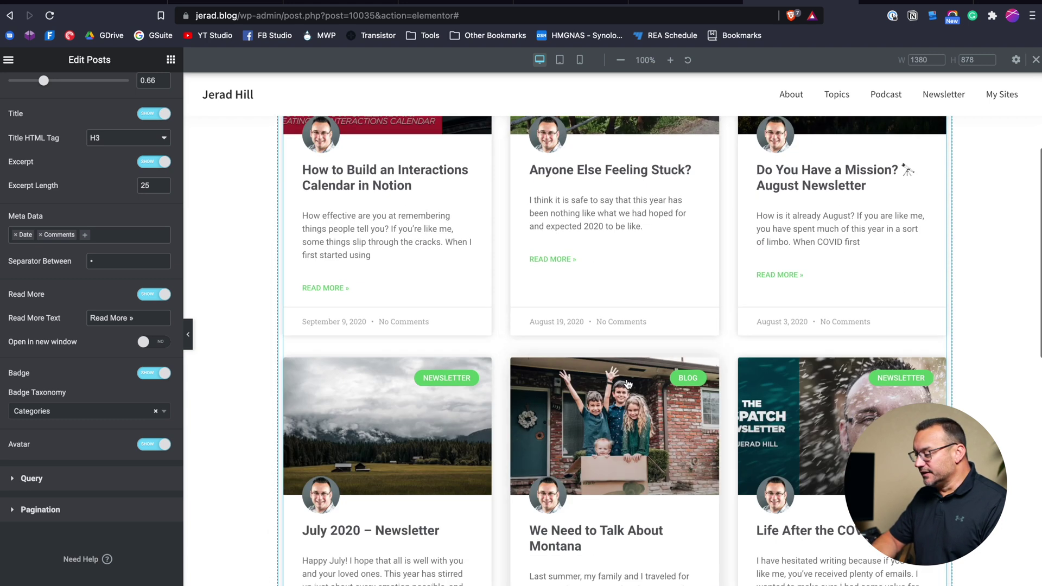
{"action": "scroll", "coordinate": [628, 384], "scroll_direction": "down", "scroll_amount": 7}
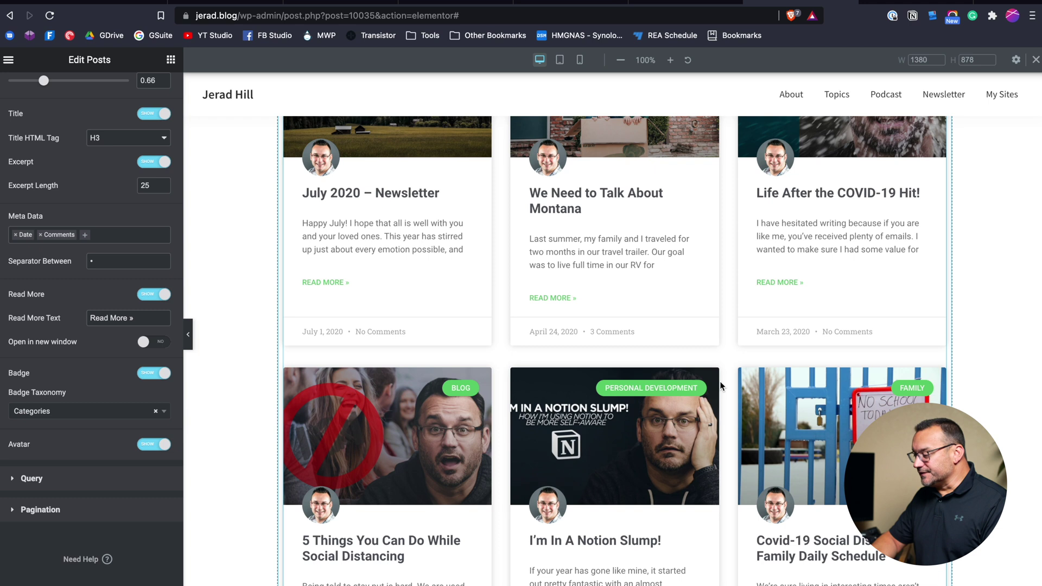
{"action": "scroll", "coordinate": [543, 391], "scroll_direction": "up", "scroll_amount": 10}
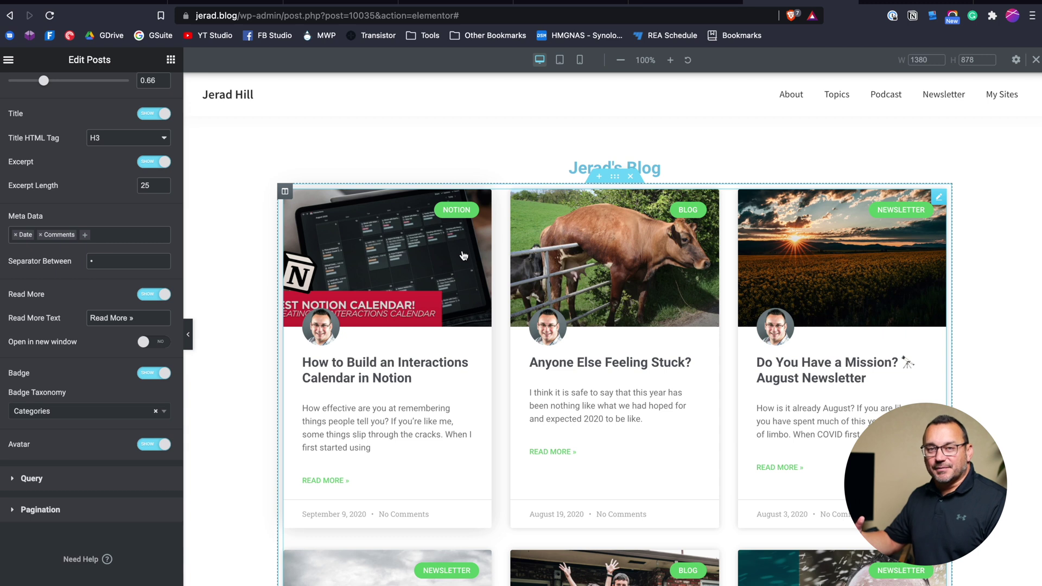
{"action": "left_click", "coordinate": [146, 372]}
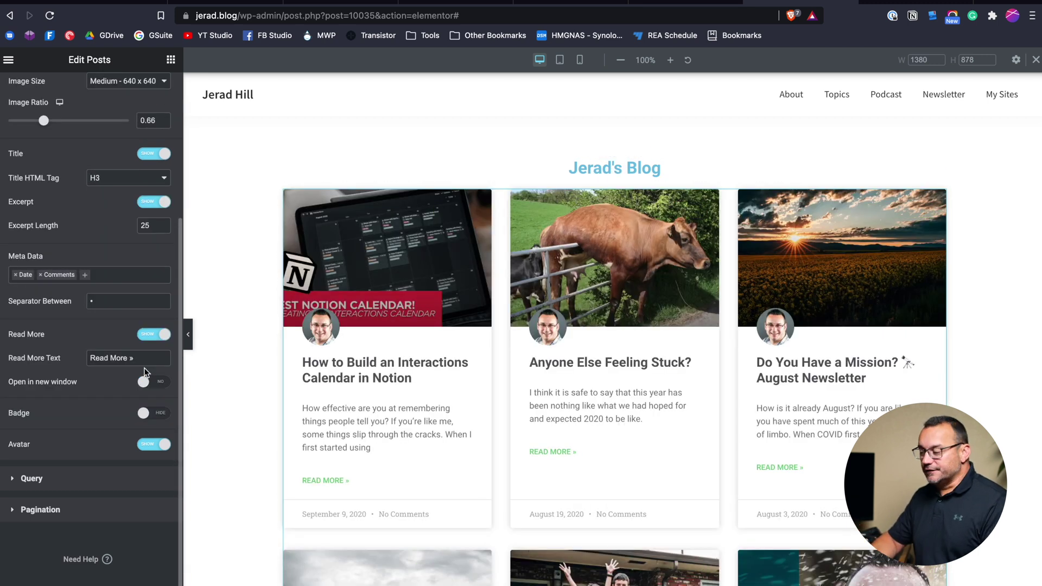
{"action": "left_click", "coordinate": [152, 417]}
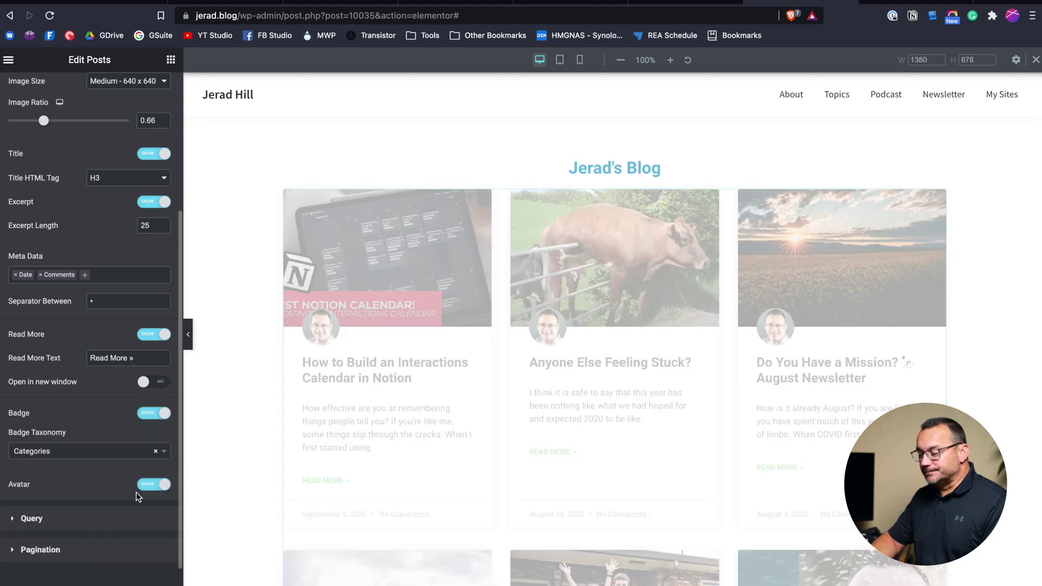
{"action": "scroll", "coordinate": [135, 496], "scroll_direction": "down", "scroll_amount": 2}
{"action": "left_click", "coordinate": [152, 450]}
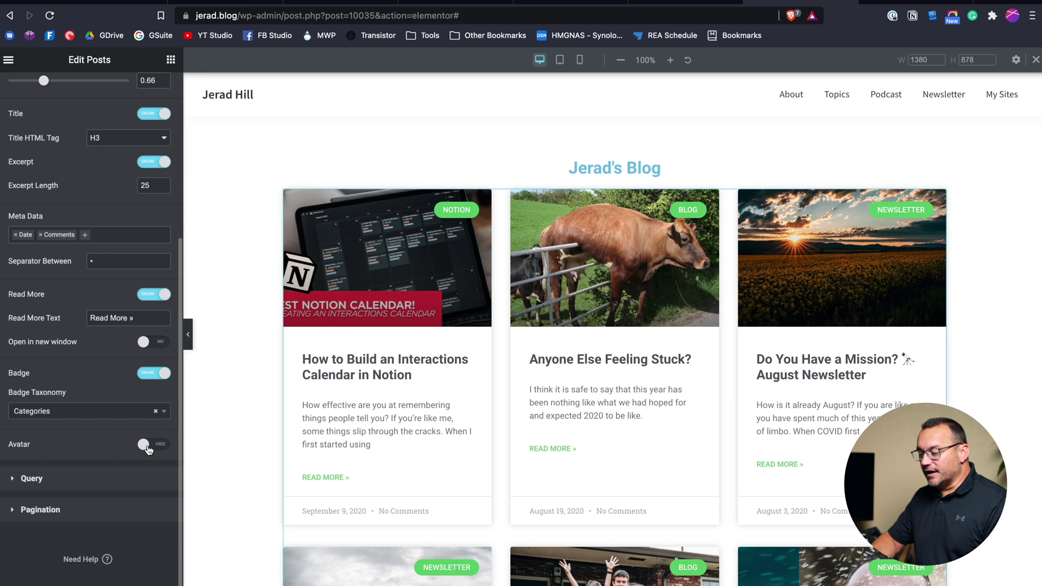
{"action": "left_click", "coordinate": [147, 448]}
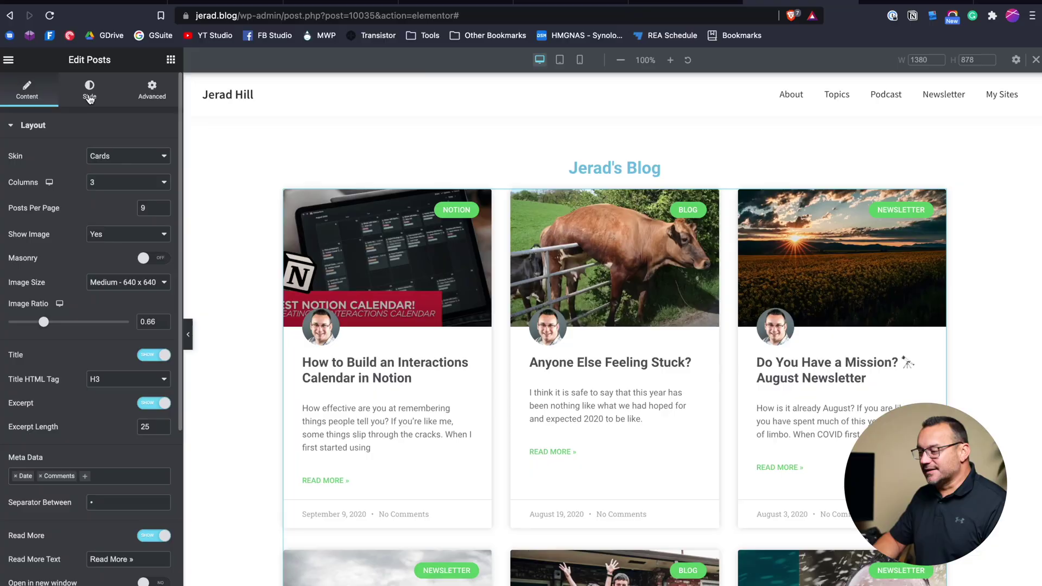
{"action": "left_click", "coordinate": [89, 97]}
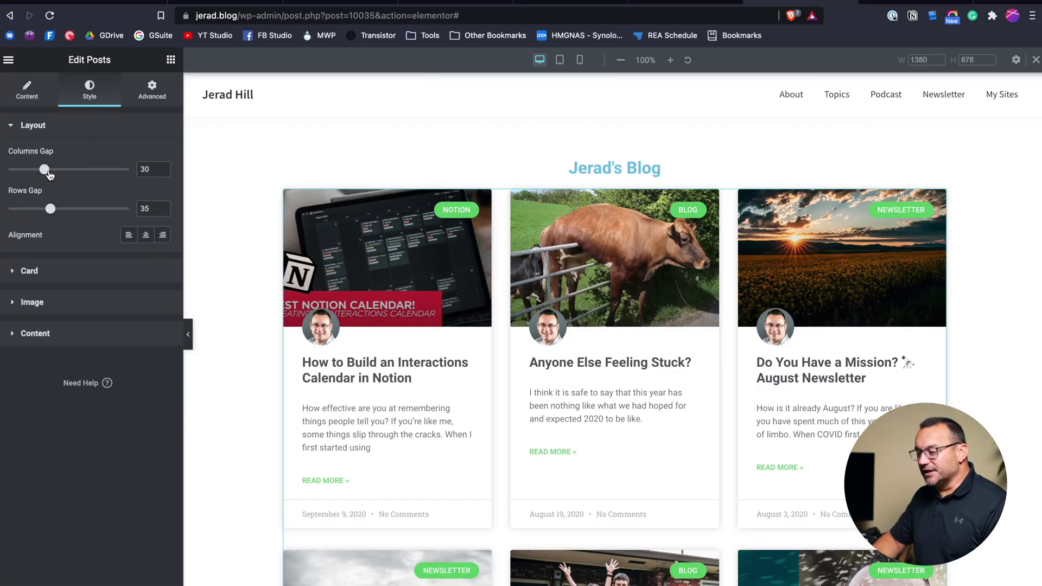
Step: Review the Posts widget's Card style options, then collapse the Card section
{"action": "left_click", "coordinate": [37, 270]}
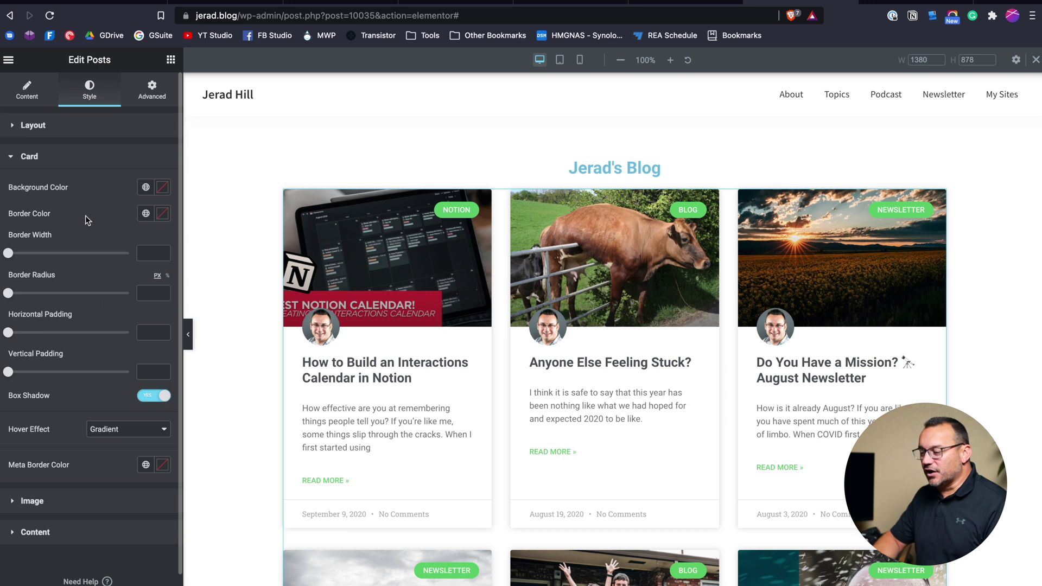
{"action": "left_click", "coordinate": [30, 157]}
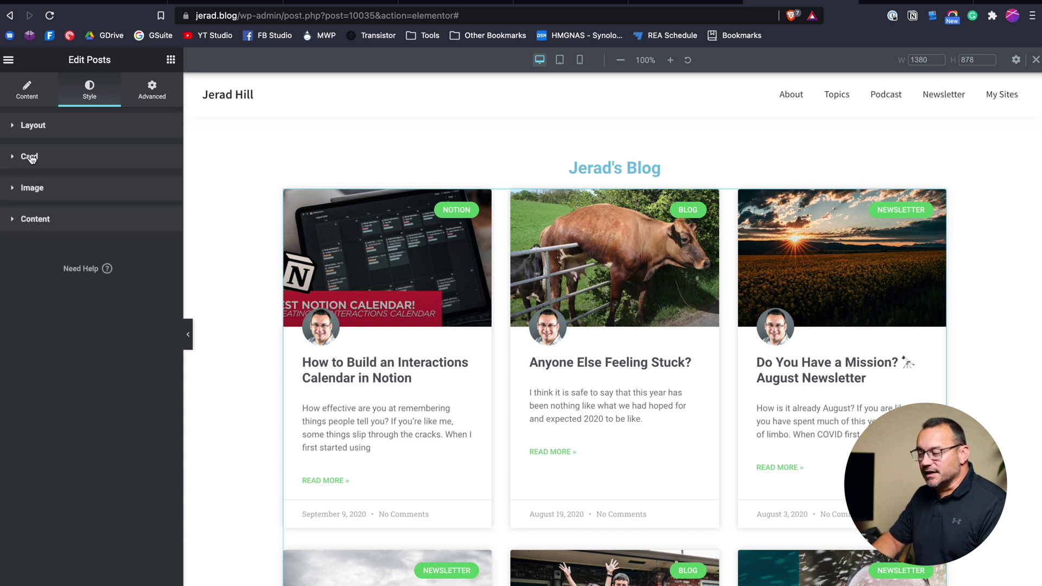
Step: Review the Image style settings (20 spacing) in Normal and Hover states and the CSS Filters popover
{"action": "left_click", "coordinate": [28, 188]}
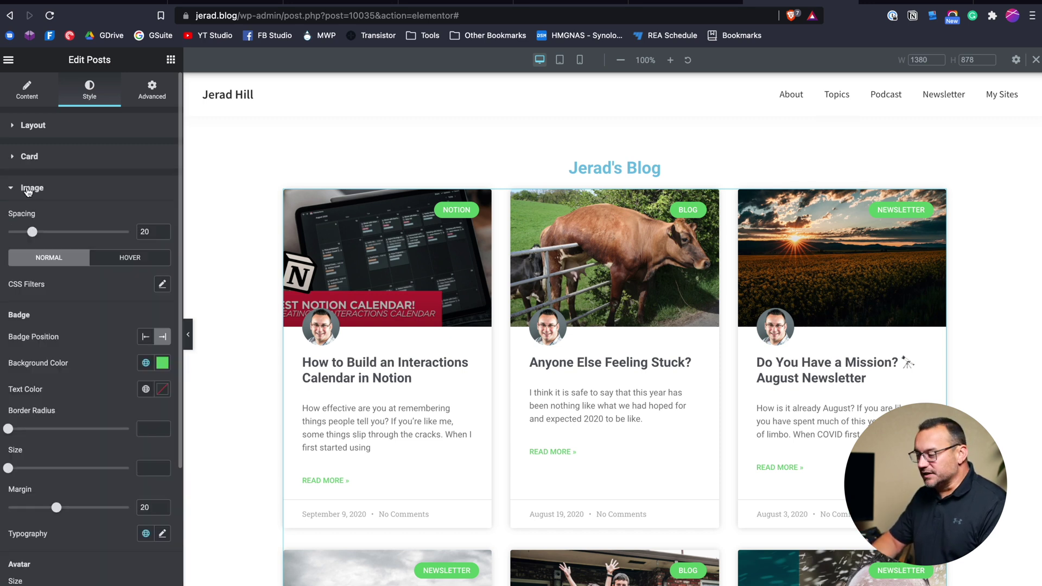
{"action": "scroll", "coordinate": [33, 195], "scroll_direction": "down", "scroll_amount": 1}
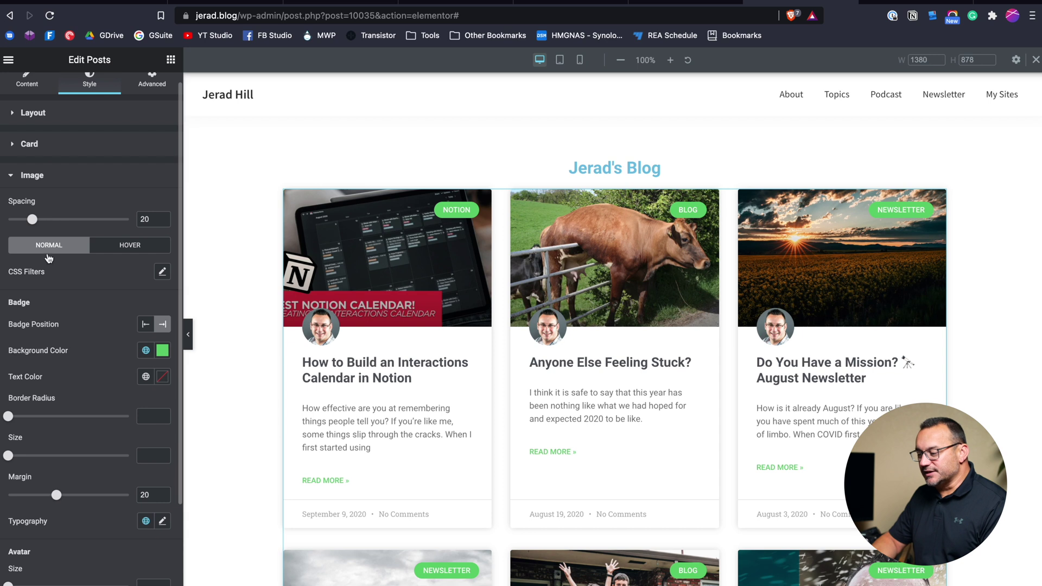
{"action": "scroll", "coordinate": [65, 304], "scroll_direction": "down", "scroll_amount": 3}
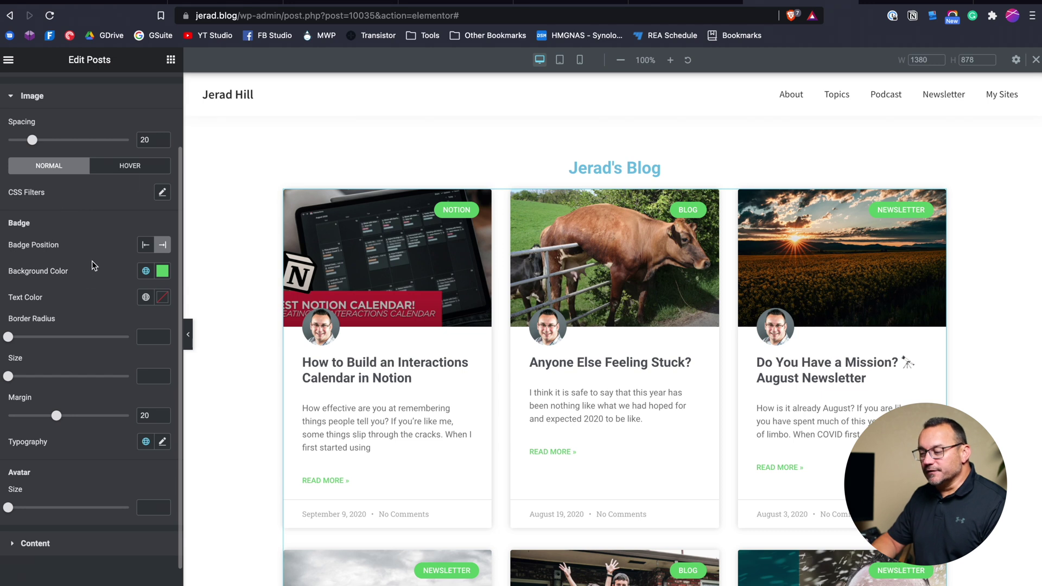
{"action": "left_click", "coordinate": [127, 170]}
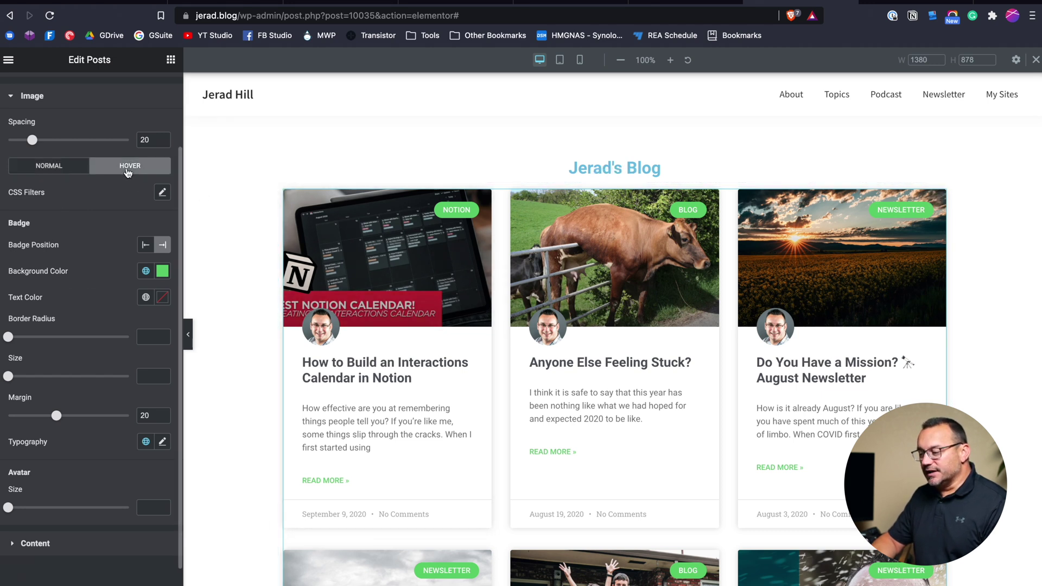
{"action": "left_click", "coordinate": [51, 169]}
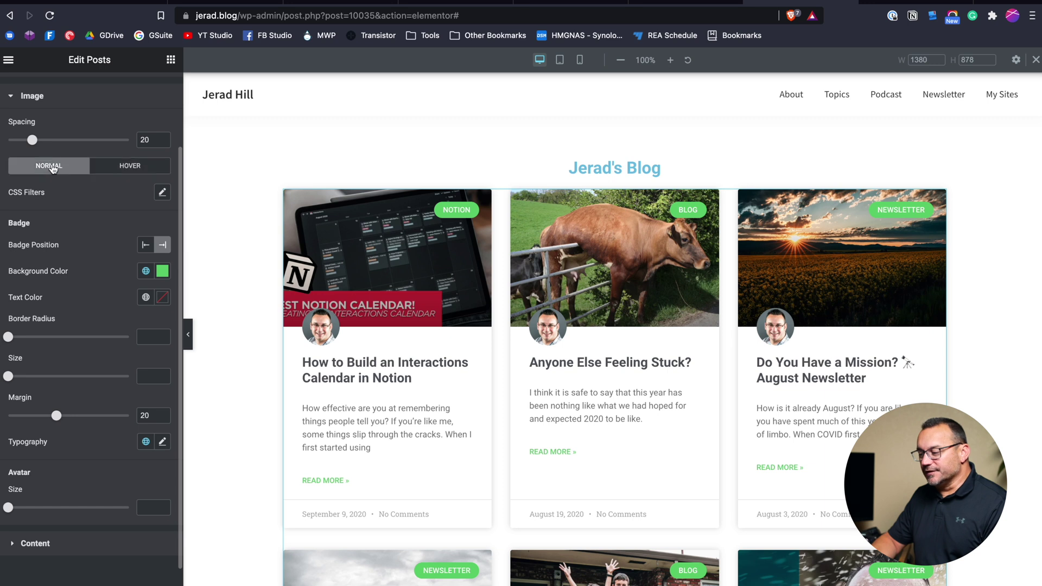
{"action": "left_click", "coordinate": [163, 193]}
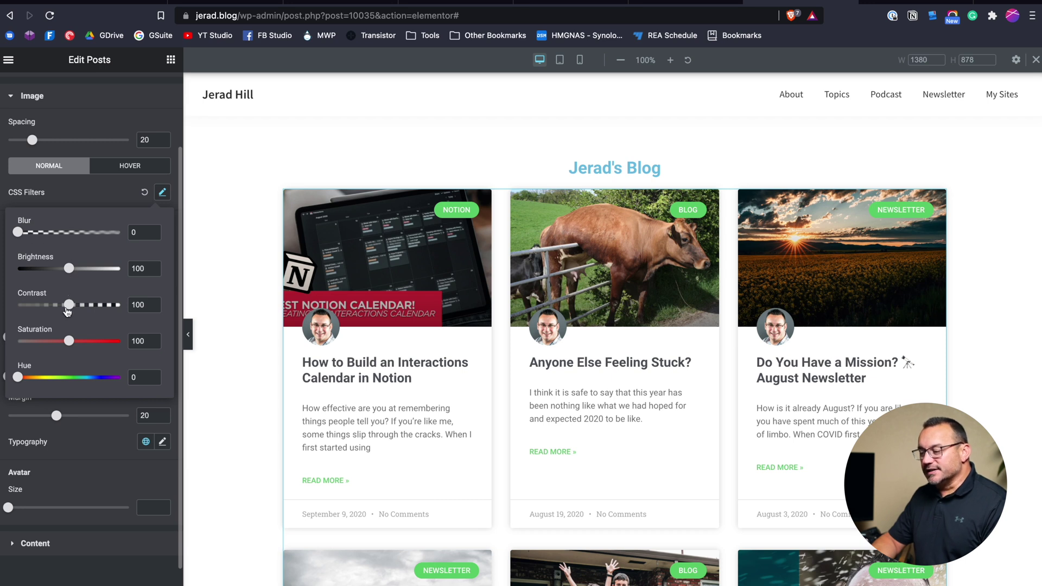
{"action": "left_click", "coordinate": [111, 191]}
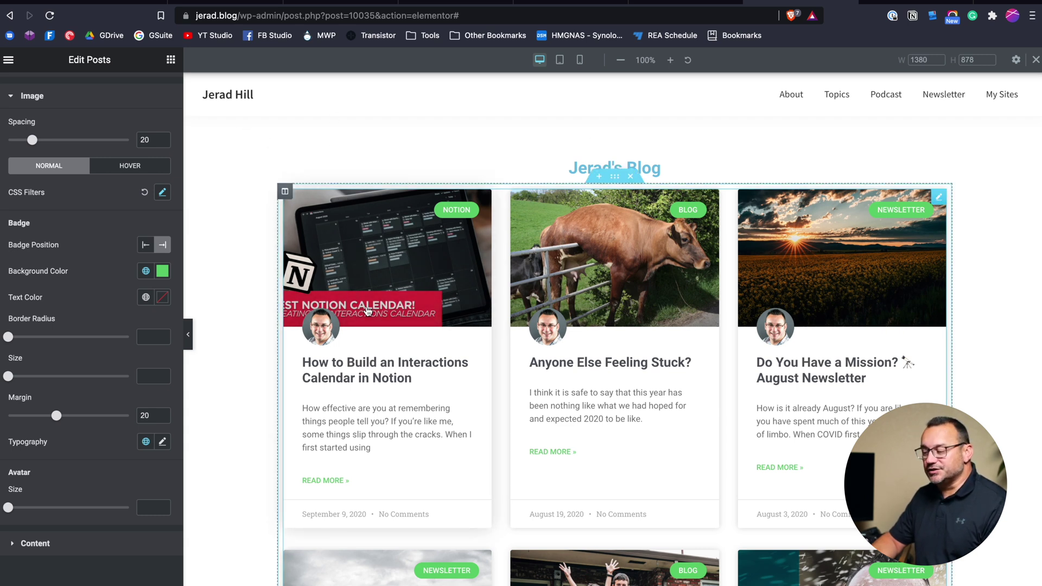
Step: Set the category badge background to bright blue #00AFFF, keeping badges on the right
{"action": "scroll", "coordinate": [95, 307], "scroll_direction": "down", "scroll_amount": 1}
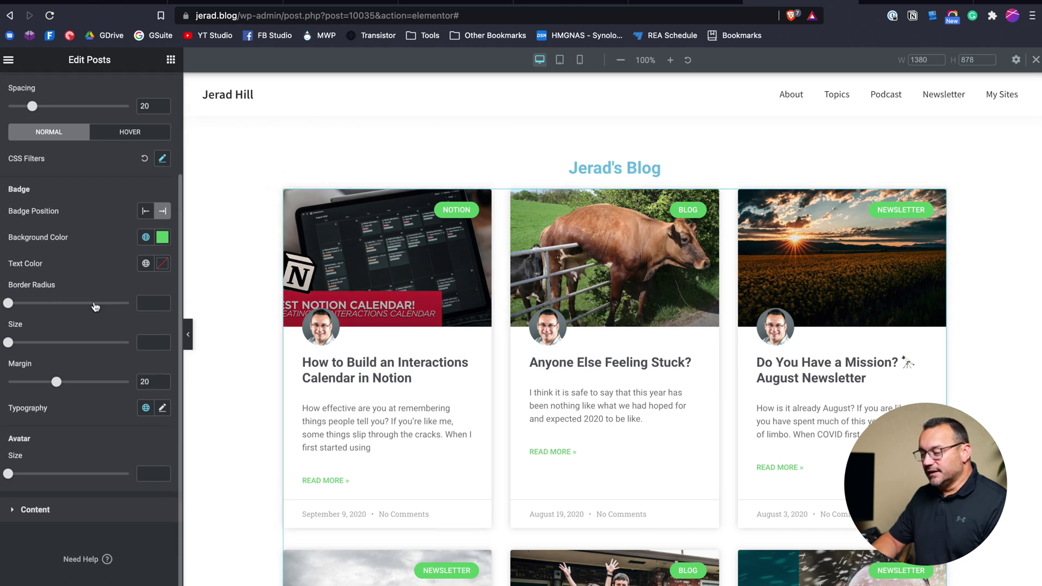
{"action": "left_click", "coordinate": [145, 213]}
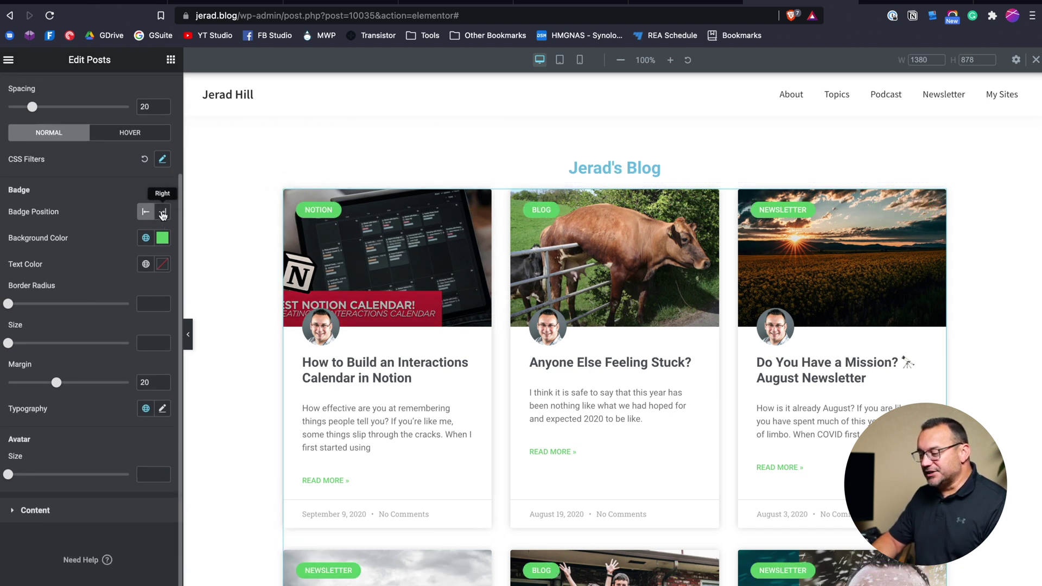
{"action": "left_click", "coordinate": [163, 212]}
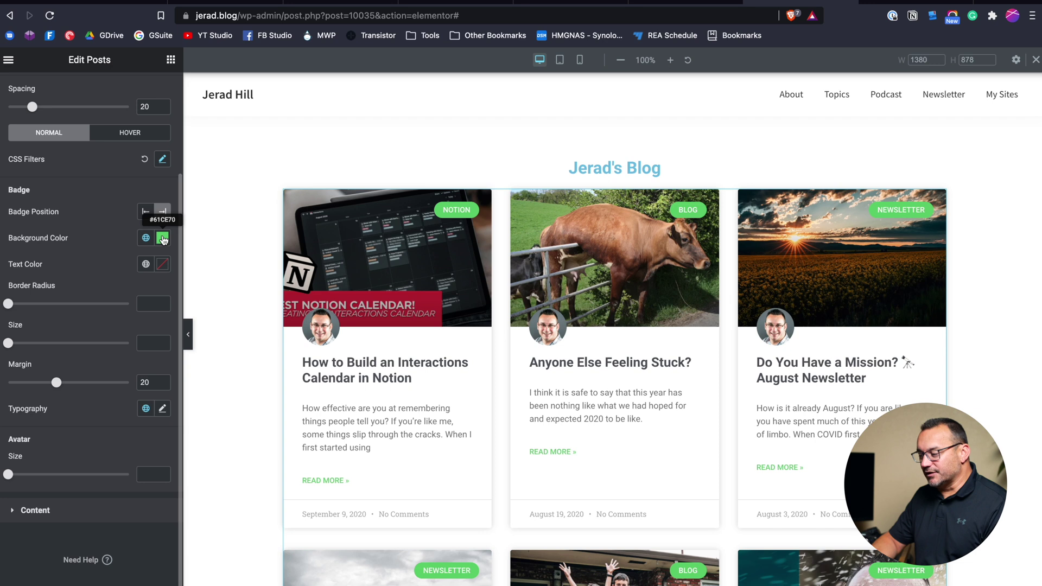
{"action": "left_click", "coordinate": [163, 238]}
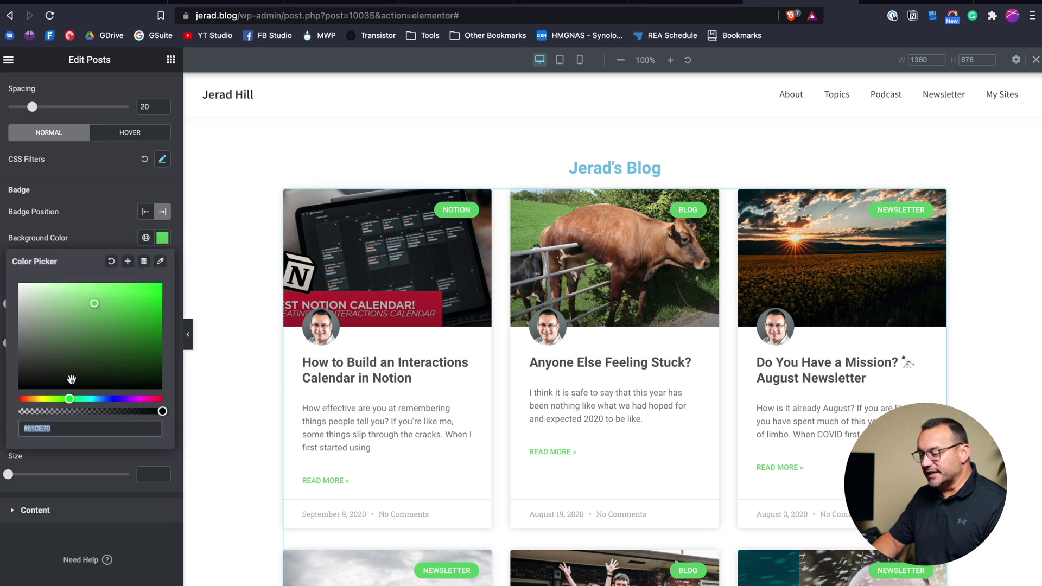
{"action": "mouse_move", "coordinate": [91, 399]}
{"action": "left_mouse_down"}
{"action": "mouse_move", "coordinate": [117, 399]}
{"action": "mouse_move", "coordinate": [97, 400]}
{"action": "left_mouse_up"}
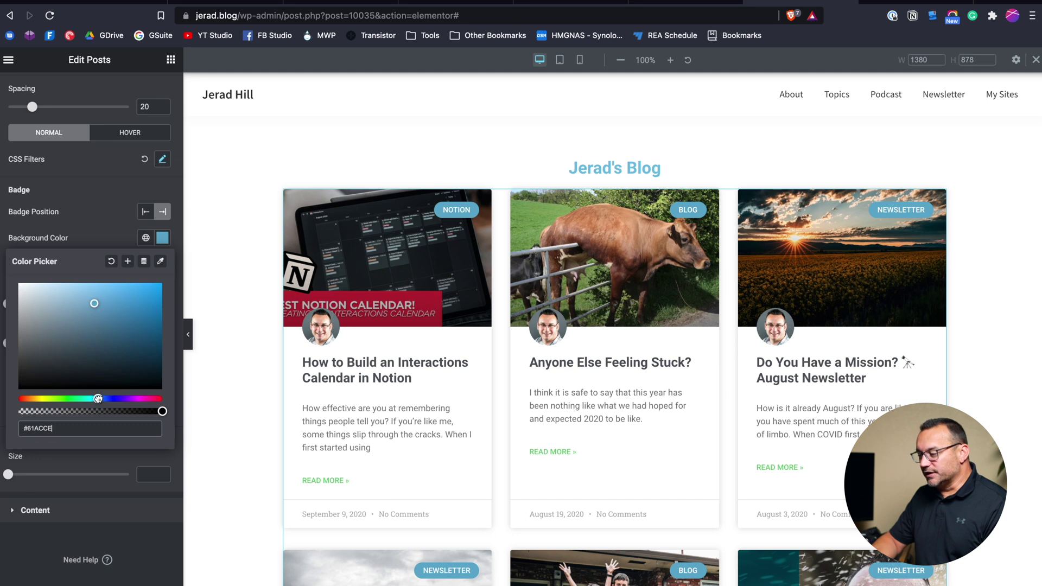
{"action": "left_click_drag", "start_coordinate": [102, 331], "coordinate": [159, 287]}
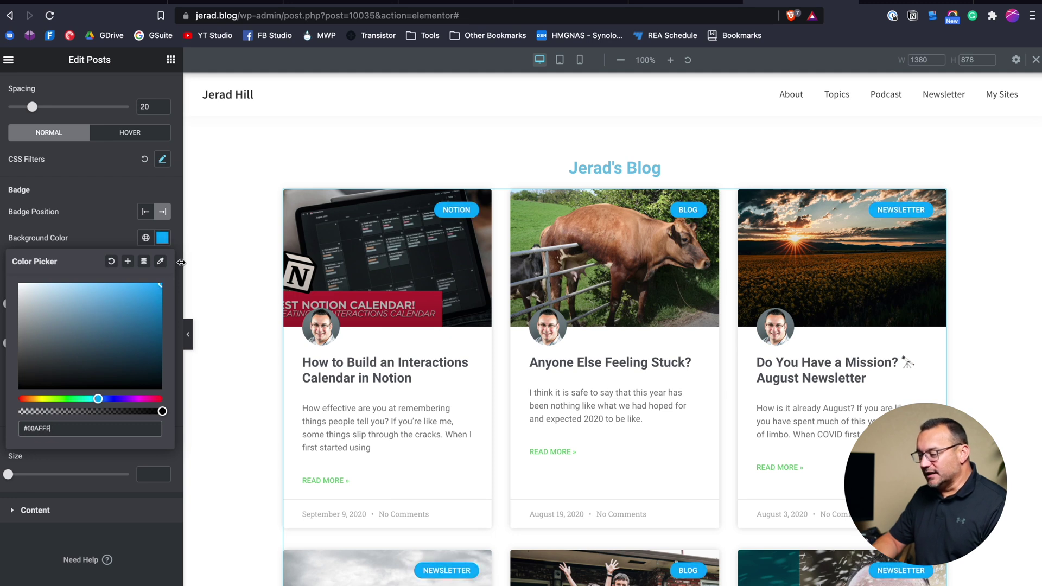
{"action": "left_click", "coordinate": [128, 194]}
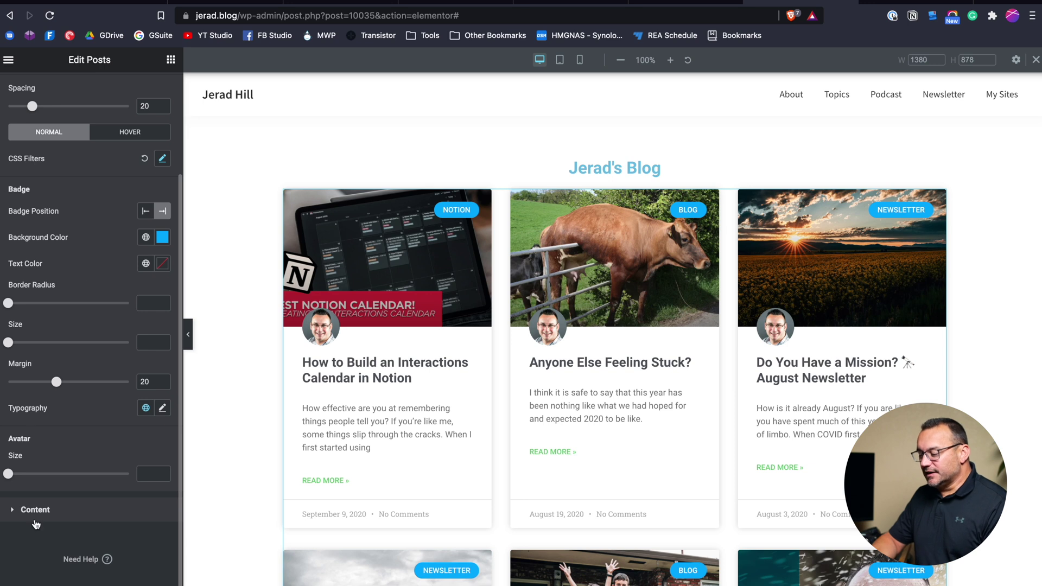
{"action": "scroll", "coordinate": [96, 239], "scroll_direction": "up", "scroll_amount": 3}
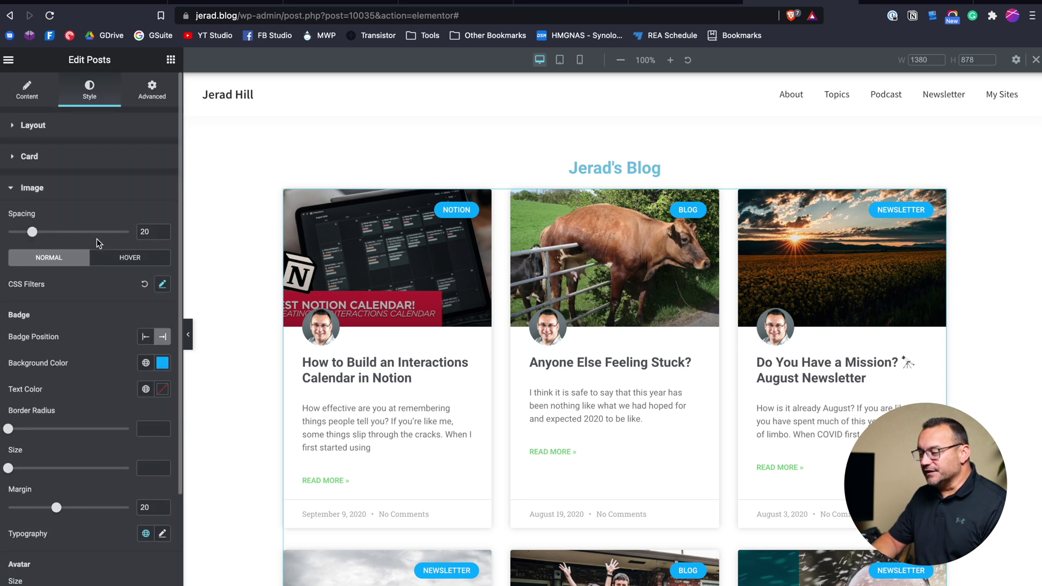
{"action": "scroll", "coordinate": [429, 320], "scroll_direction": "down", "scroll_amount": 3}
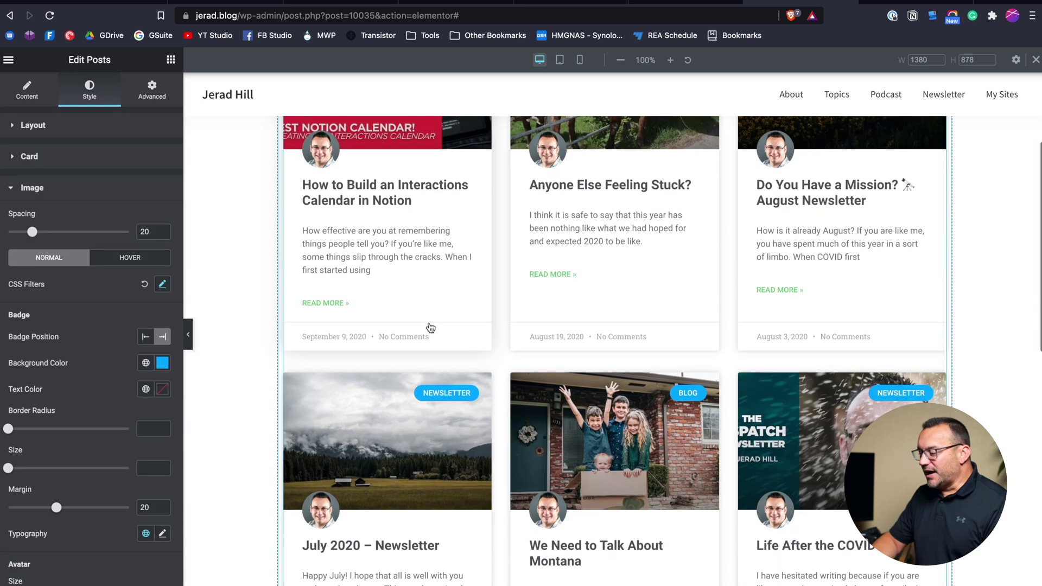
{"action": "scroll", "coordinate": [430, 327], "scroll_direction": "down", "scroll_amount": 12}
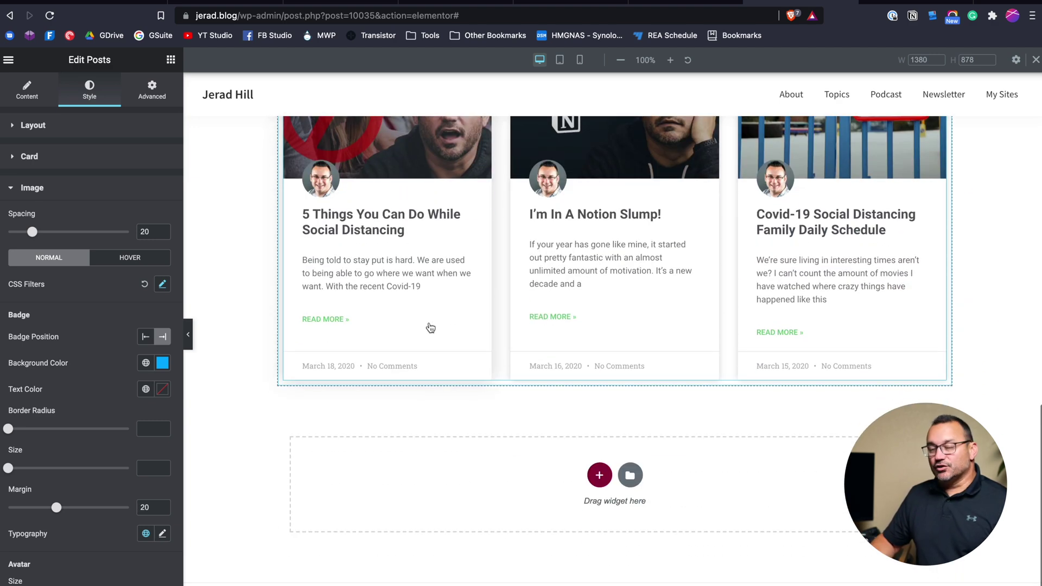
{"action": "scroll", "coordinate": [428, 328], "scroll_direction": "up", "scroll_amount": 15}
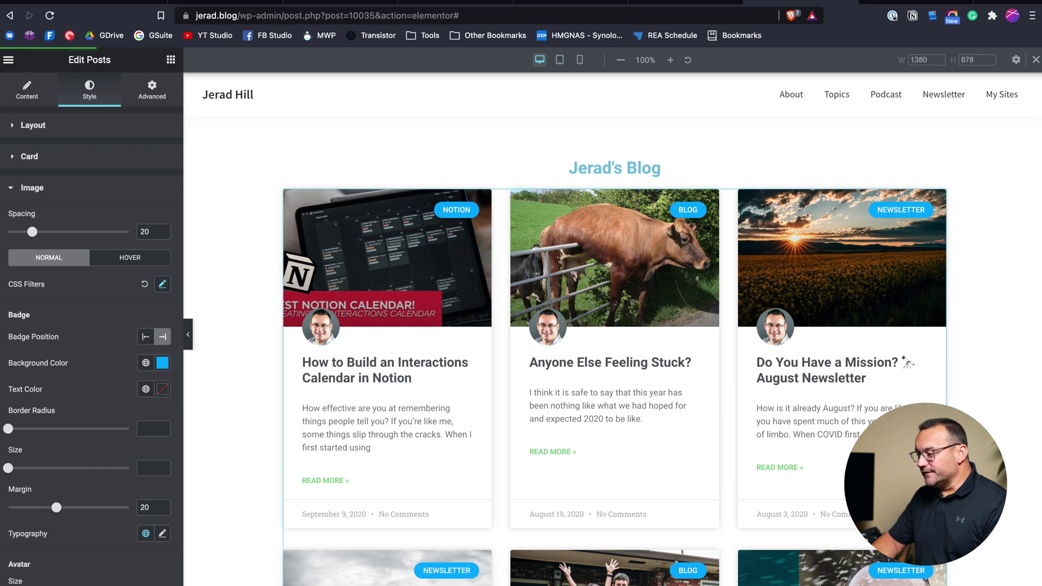
Step: Exit to the dashboard, view the live Blog page's grid, then reopen it in Elementor
{"action": "left_click", "coordinate": [8, 60]}
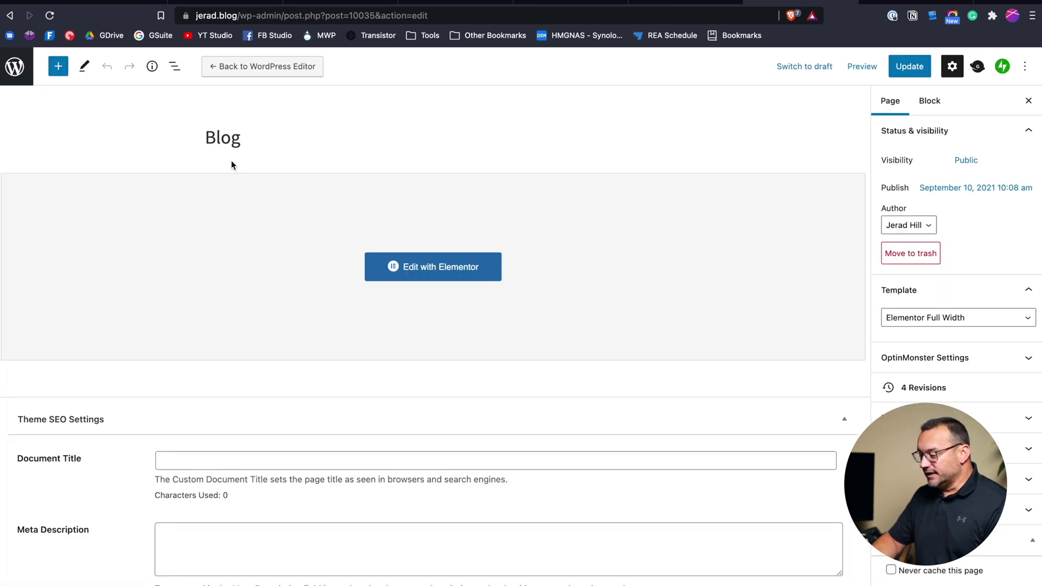
{"action": "left_click", "coordinate": [964, 417]}
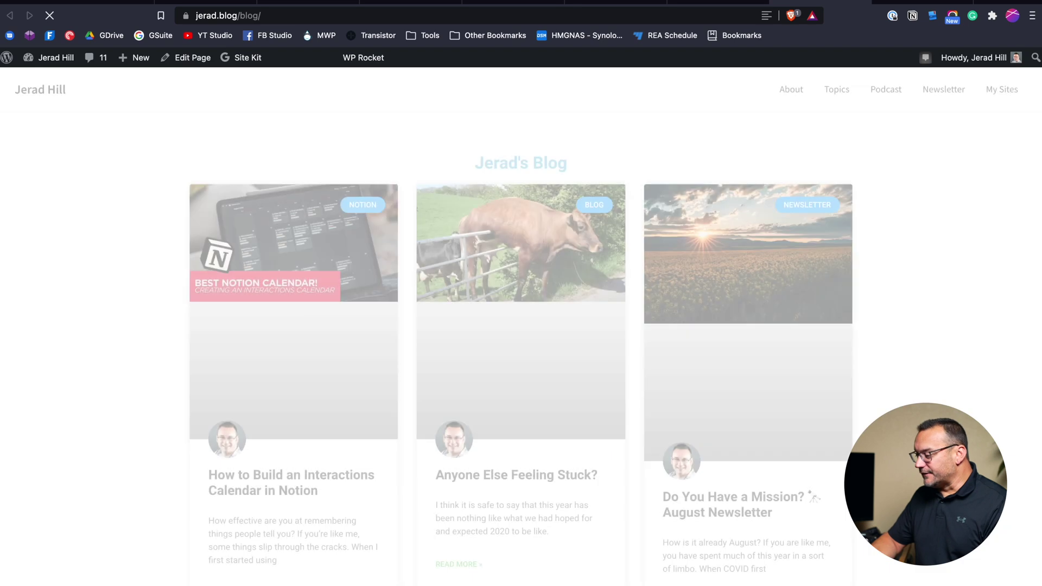
{"action": "scroll", "coordinate": [521, 348], "scroll_direction": "down", "scroll_amount": 15}
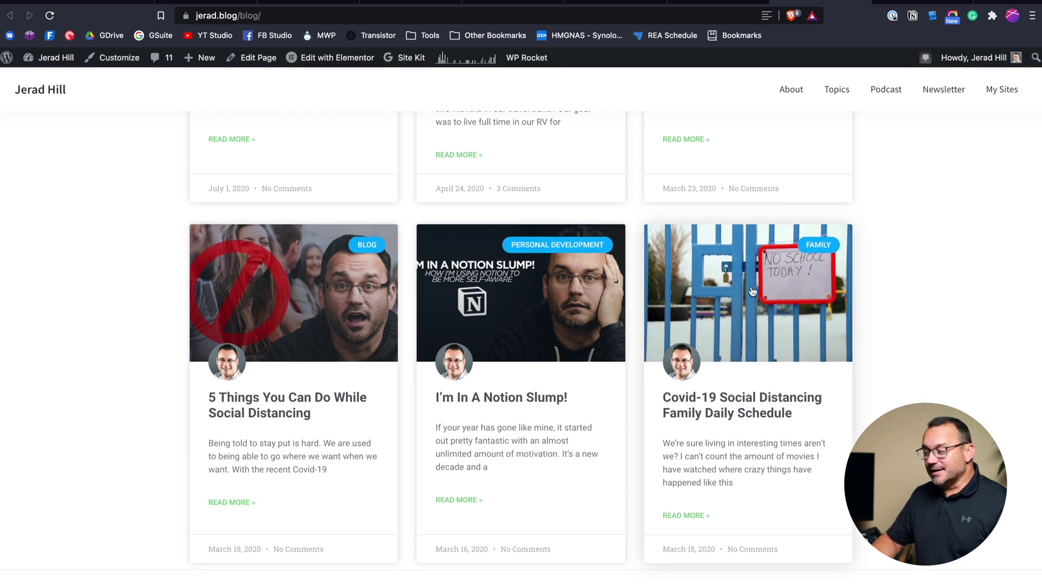
{"action": "left_click", "coordinate": [695, 2]}
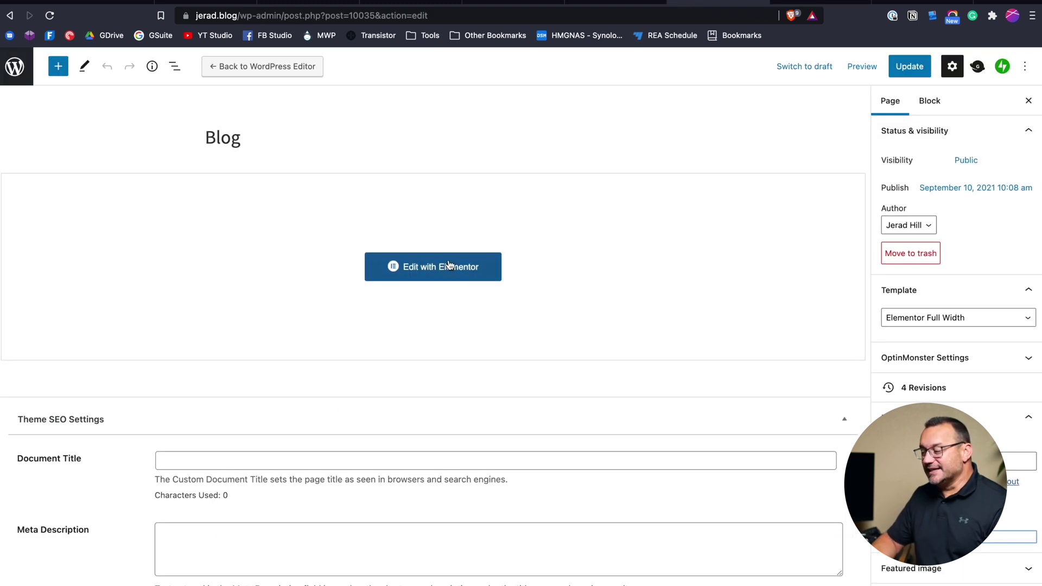
{"action": "left_click", "coordinate": [447, 269]}
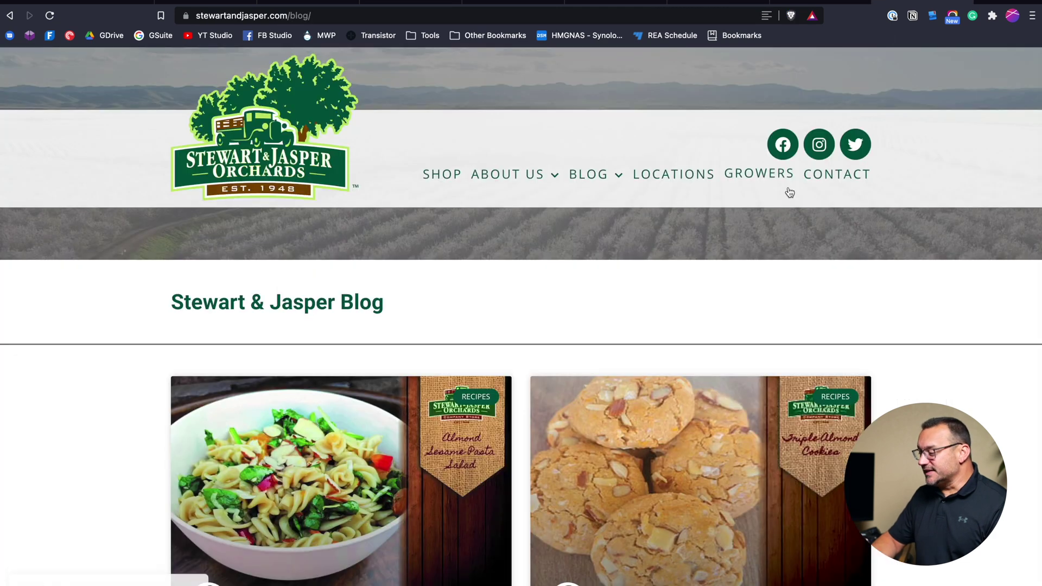
Step: Scroll the Stewart & Jasper blog down to its Previous/Next pagination links
{"action": "scroll", "coordinate": [787, 191], "scroll_direction": "down", "scroll_amount": 10}
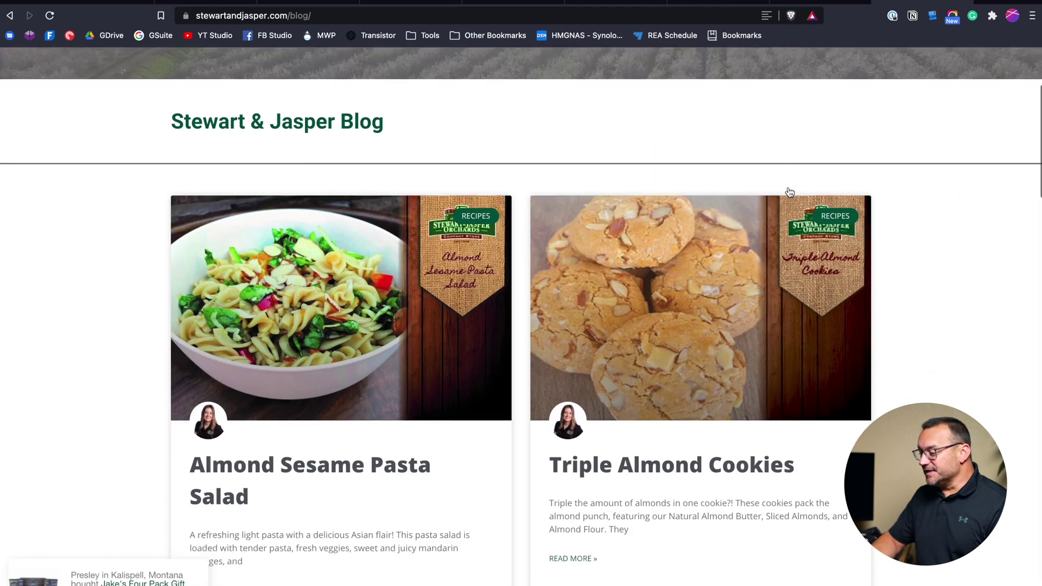
{"action": "scroll", "coordinate": [790, 193], "scroll_direction": "down", "scroll_amount": 20}
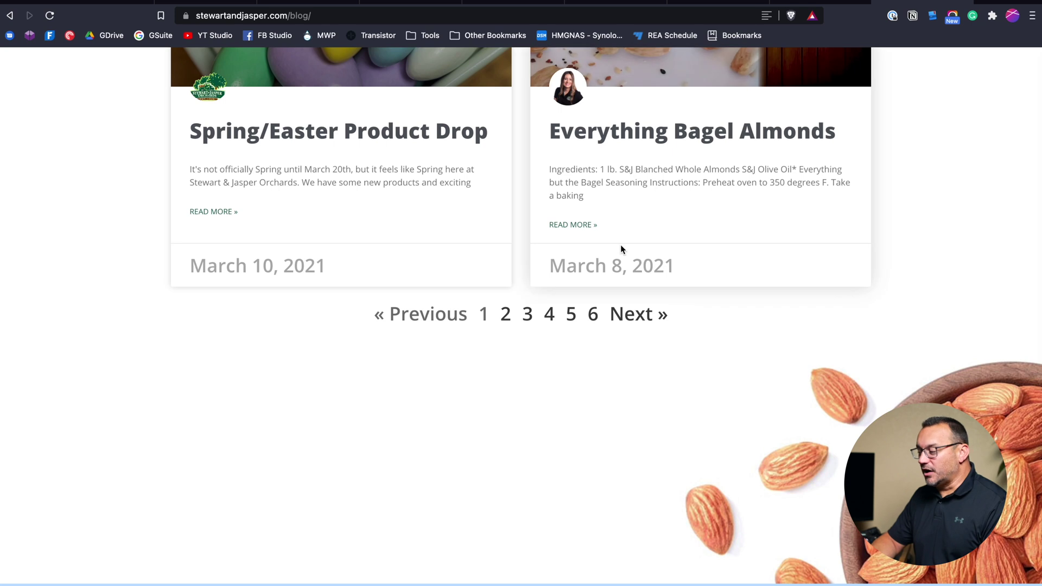
Step: Back in the Elementor editor, select the Posts widget and expand its Pagination section
{"action": "left_click", "coordinate": [800, 2]}
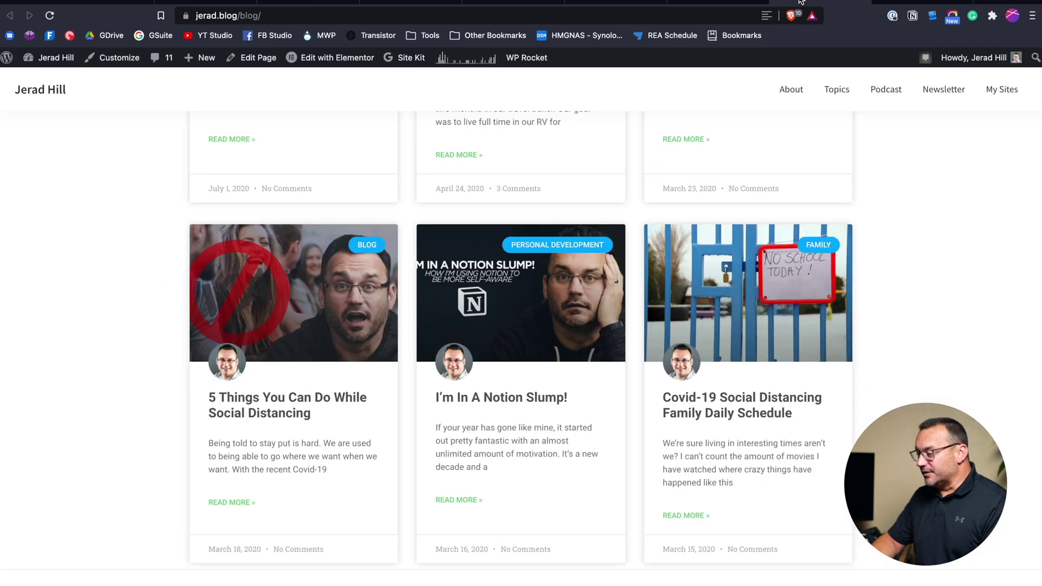
{"action": "left_click", "coordinate": [698, 2]}
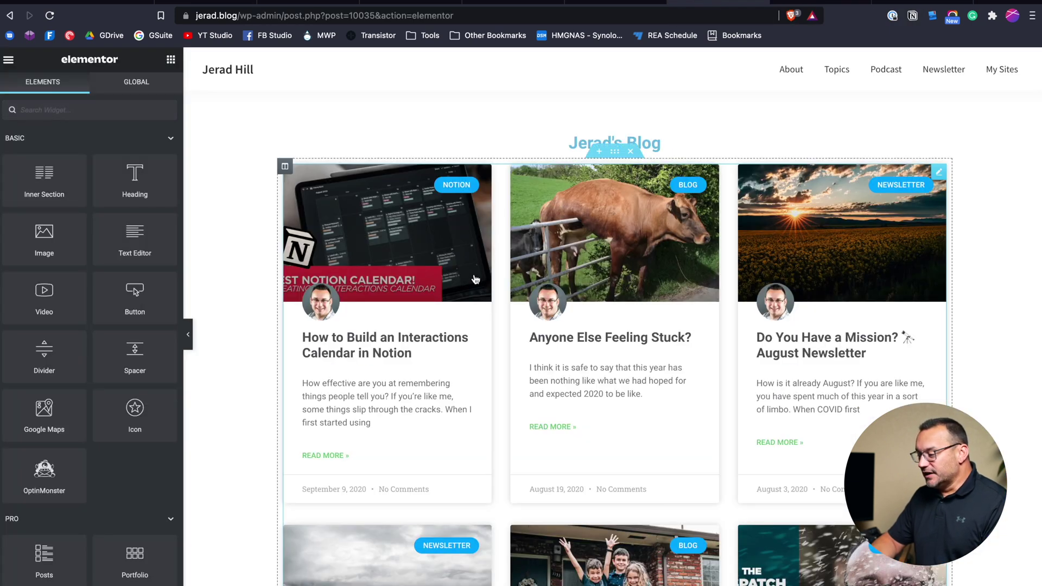
{"action": "left_click", "coordinate": [590, 199]}
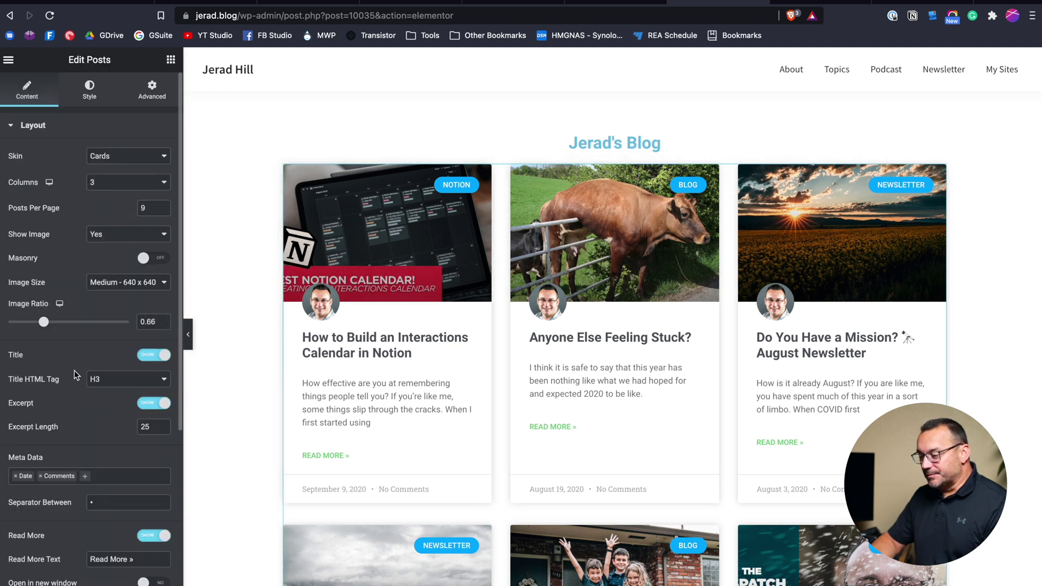
{"action": "scroll", "coordinate": [58, 402], "scroll_direction": "down", "scroll_amount": 5}
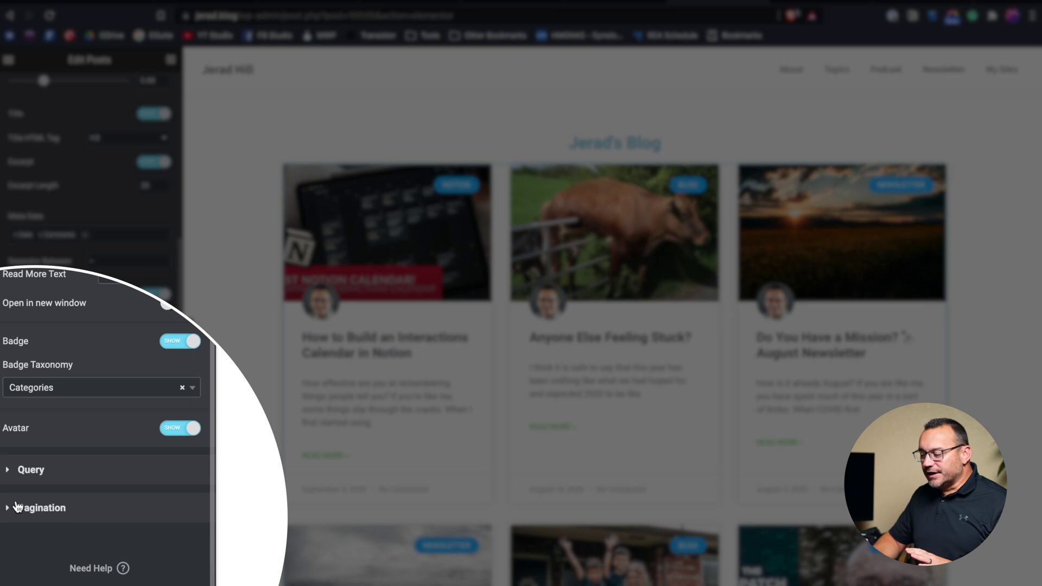
{"action": "left_click", "coordinate": [17, 507]}
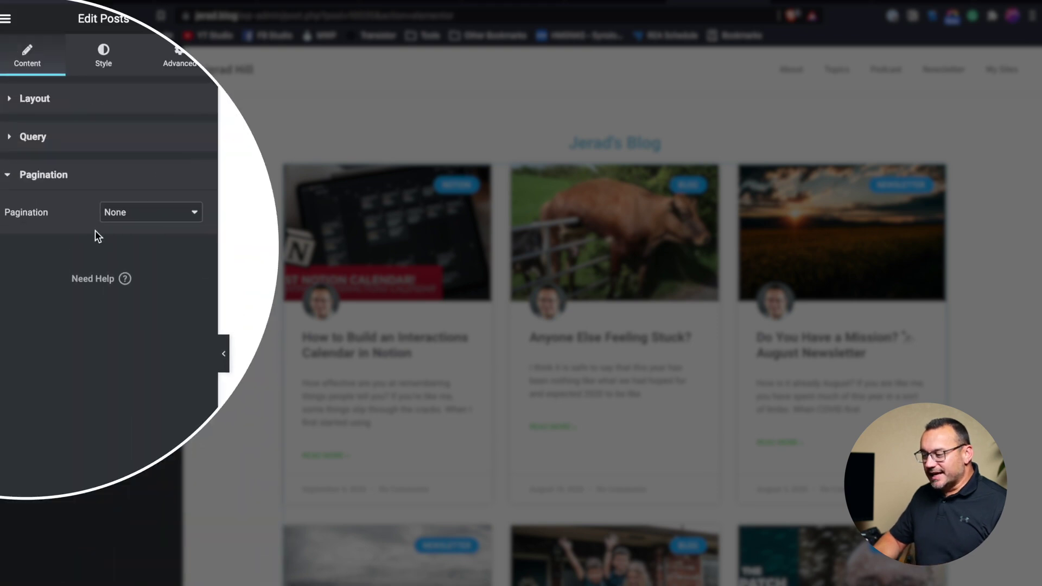
Step: Set Pagination to Infinite Scroll after briefly trying Load on Click
{"action": "left_click", "coordinate": [142, 214]}
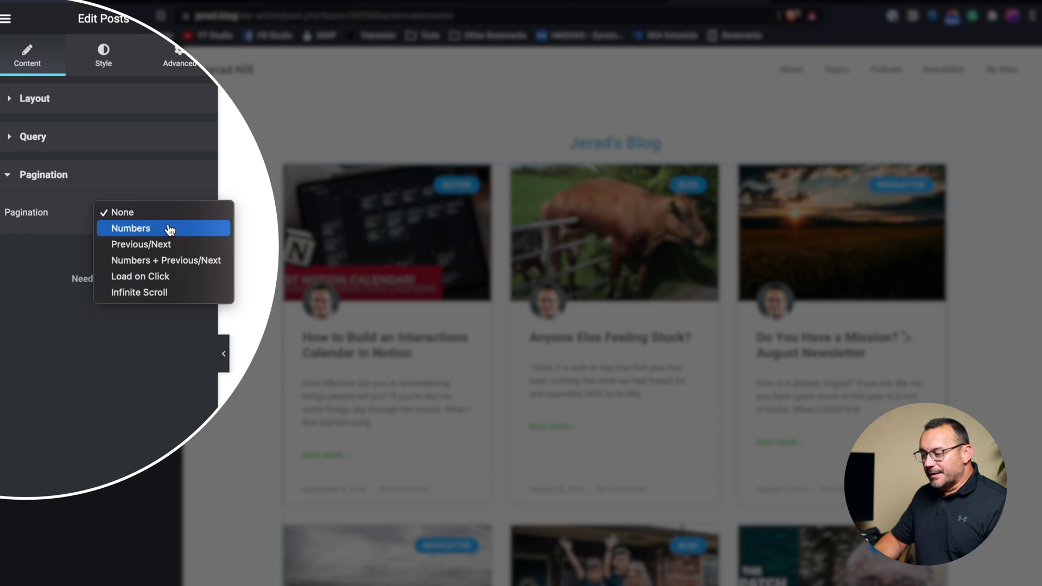
{"action": "left_click", "coordinate": [158, 275]}
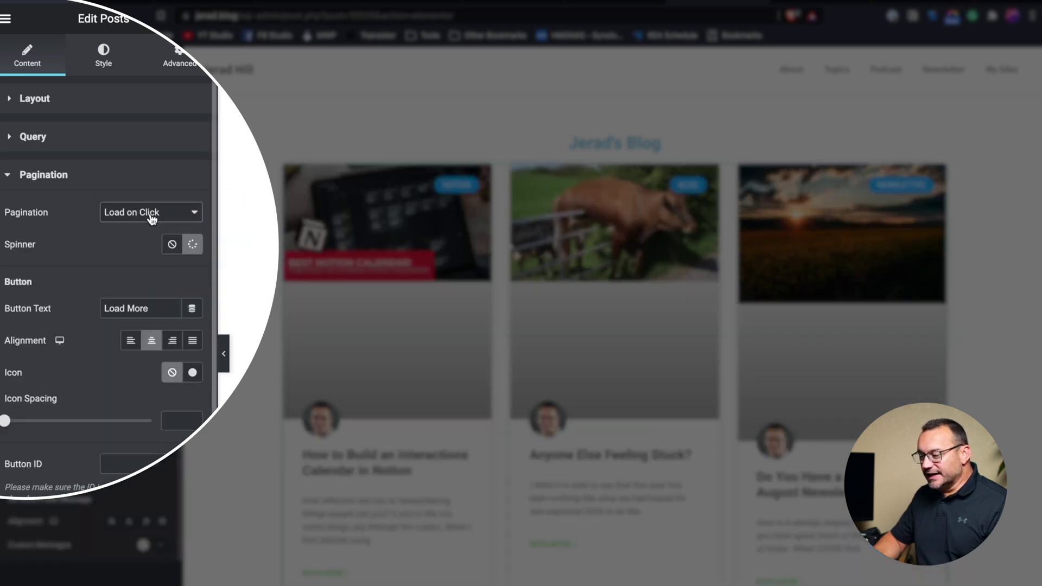
{"action": "left_click", "coordinate": [156, 213]}
{"action": "left_click", "coordinate": [151, 228]}
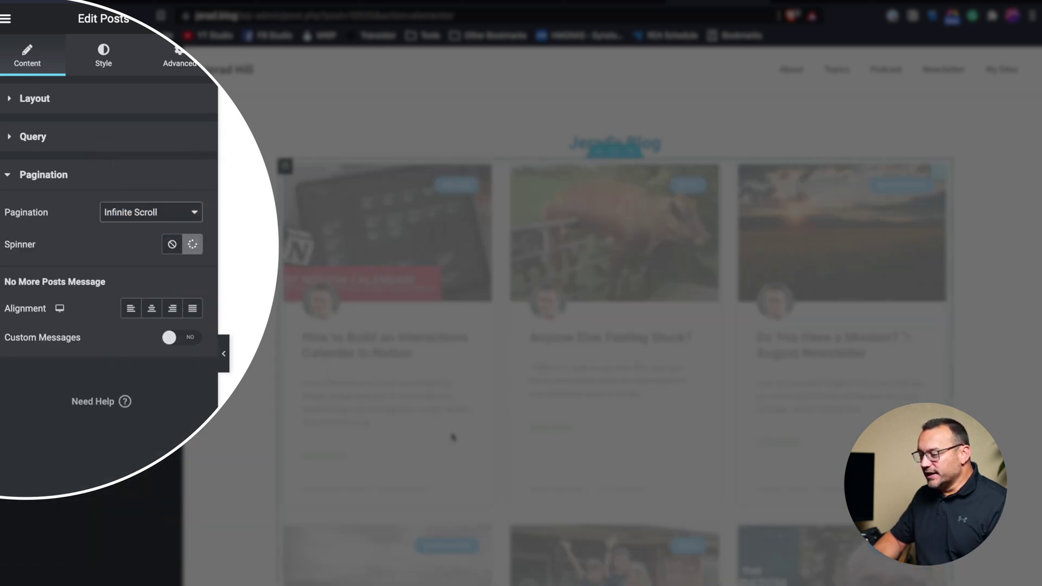
{"action": "scroll", "coordinate": [451, 432], "scroll_direction": "down", "scroll_amount": 10}
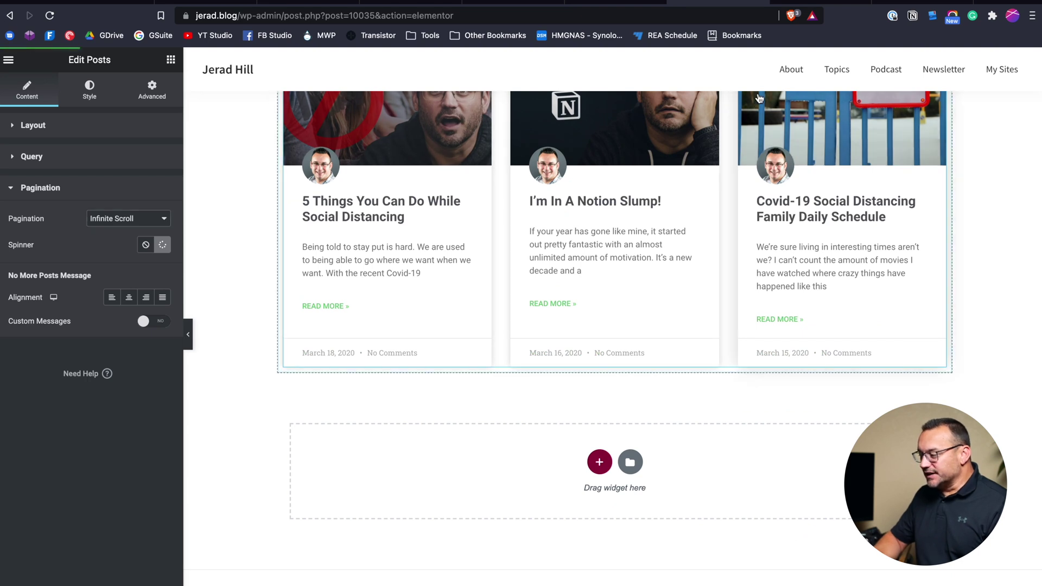
Step: Switch to the jerad.blog/blog tab to view the live card grid with blue category badges
{"action": "left_click", "coordinate": [822, 2]}
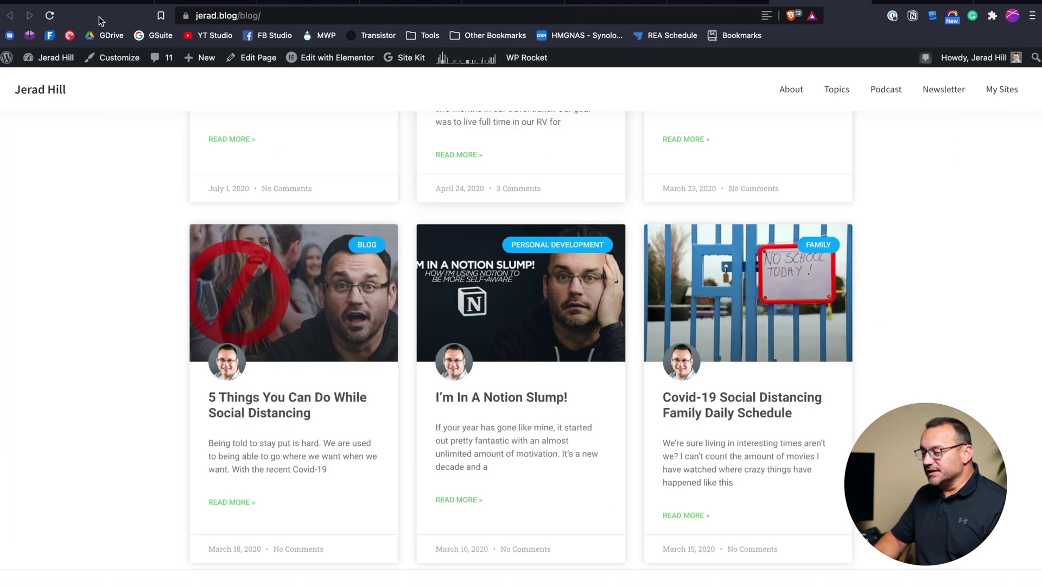